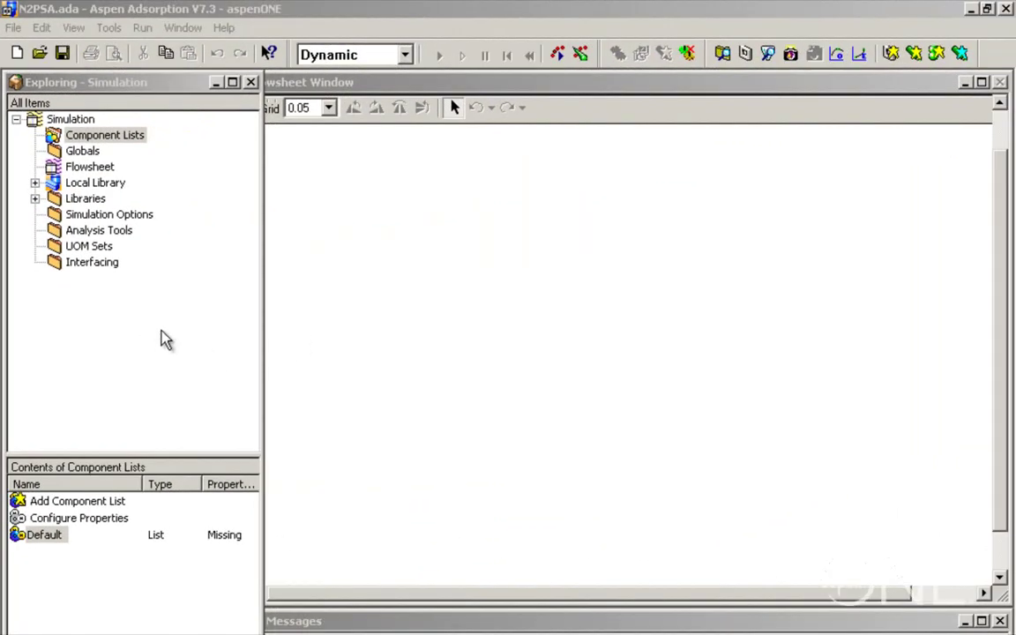
Step: Expand Libraries and then Adsim to list its sublibraries, Controllers through Variable Types
left_click(34, 199)
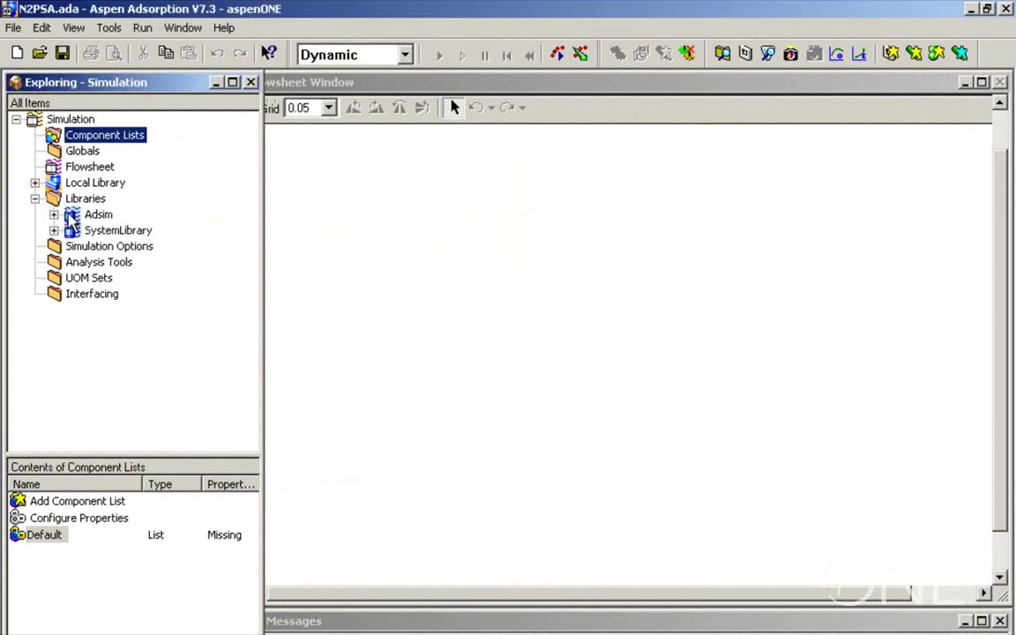
left_click(54, 214)
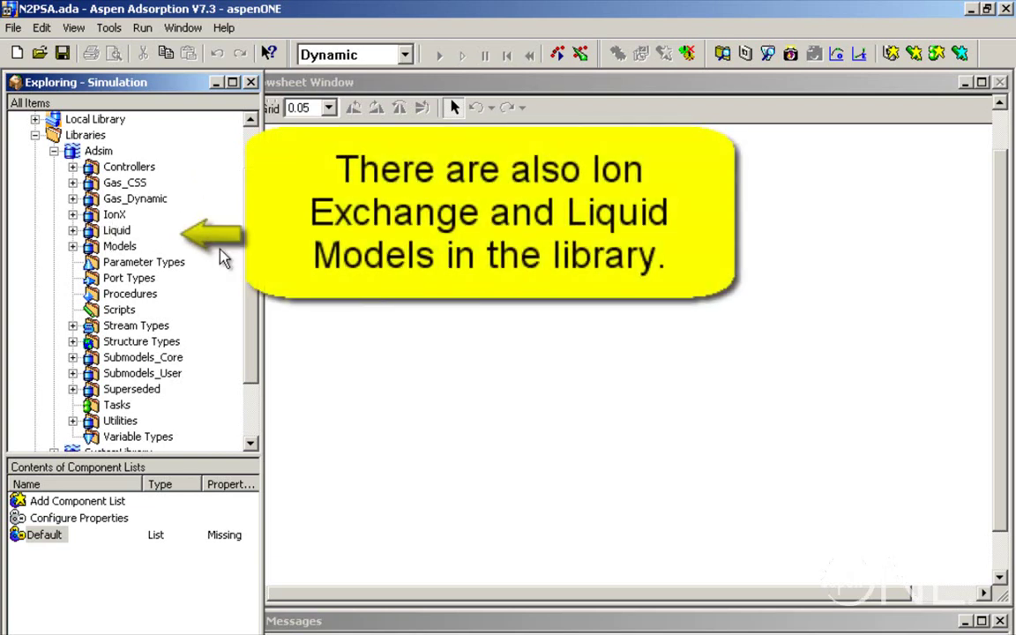
Step: Expand the Gas_Dynamic folder under Adsim to show the models gas_bed through gas_valve
left_click(72, 198)
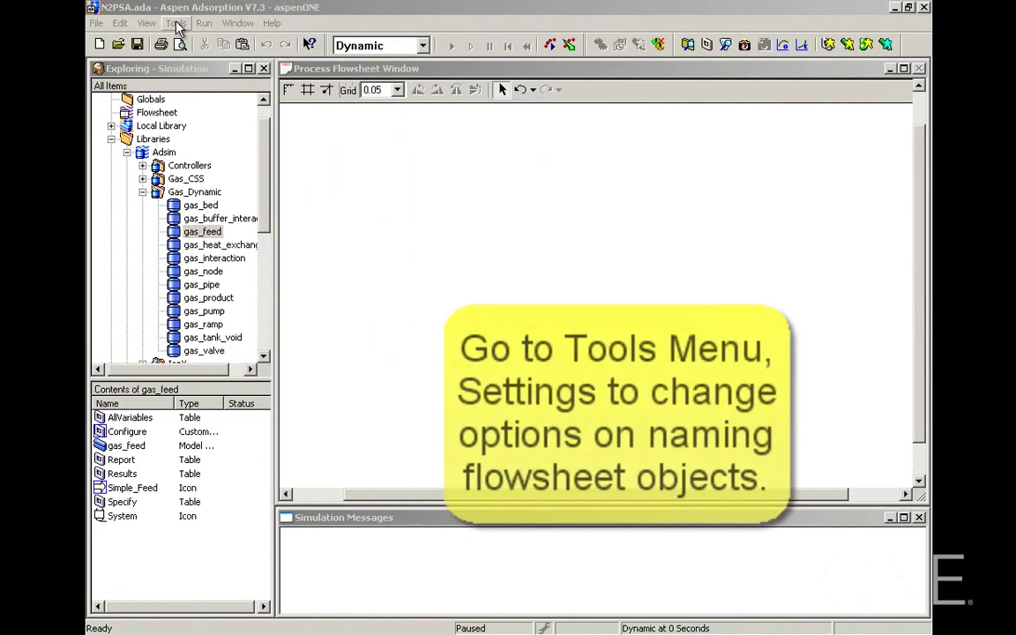
Step: Uncheck Automatic Block name generation on the AutoName tab of Tools > Settings
left_click(176, 23)
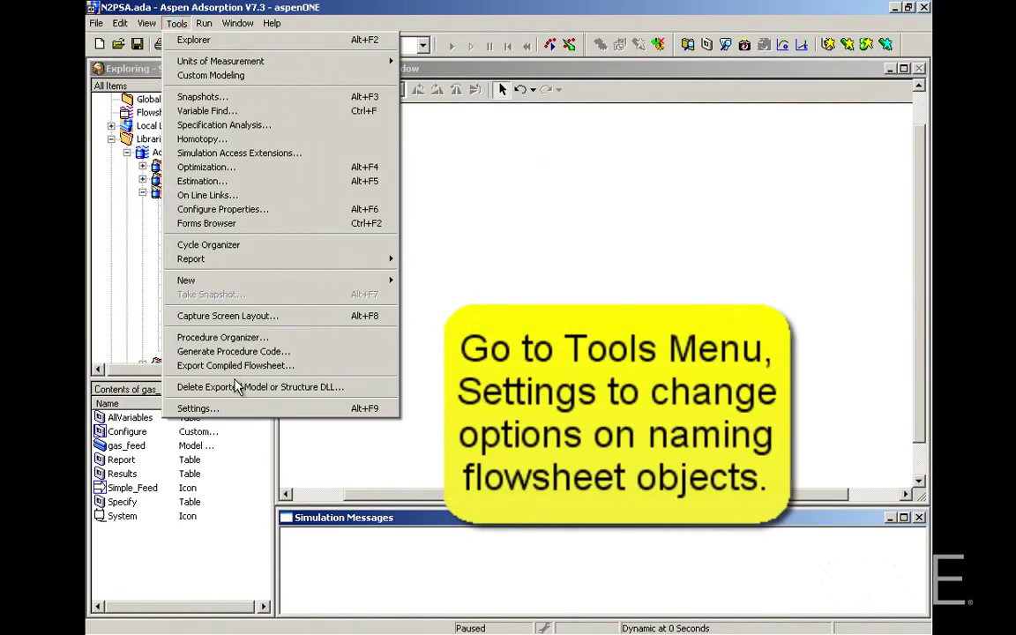
left_click(196, 408)
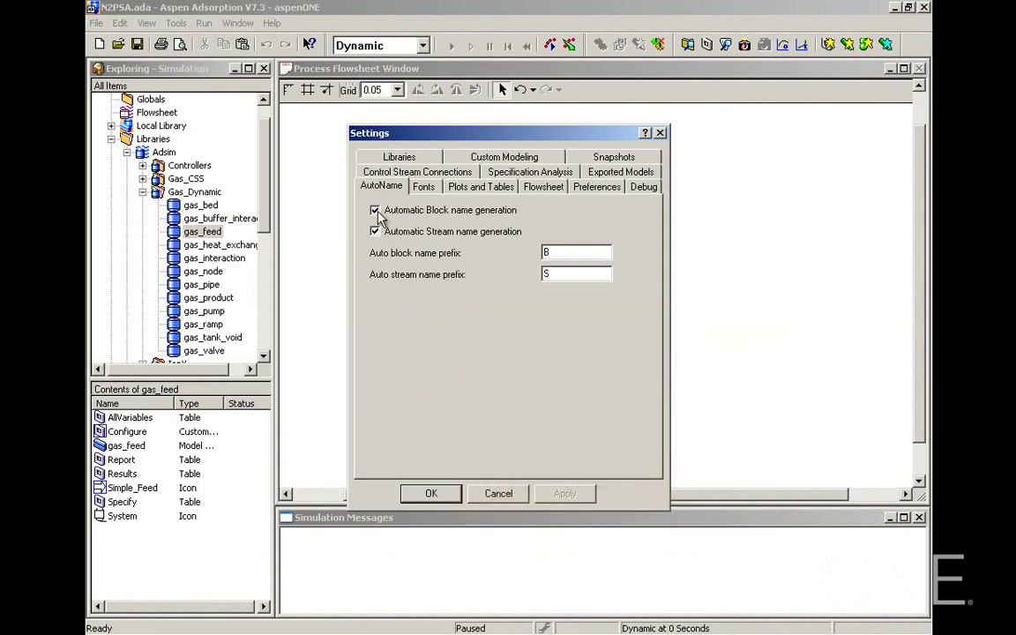
left_click(375, 212)
double_click(553, 253)
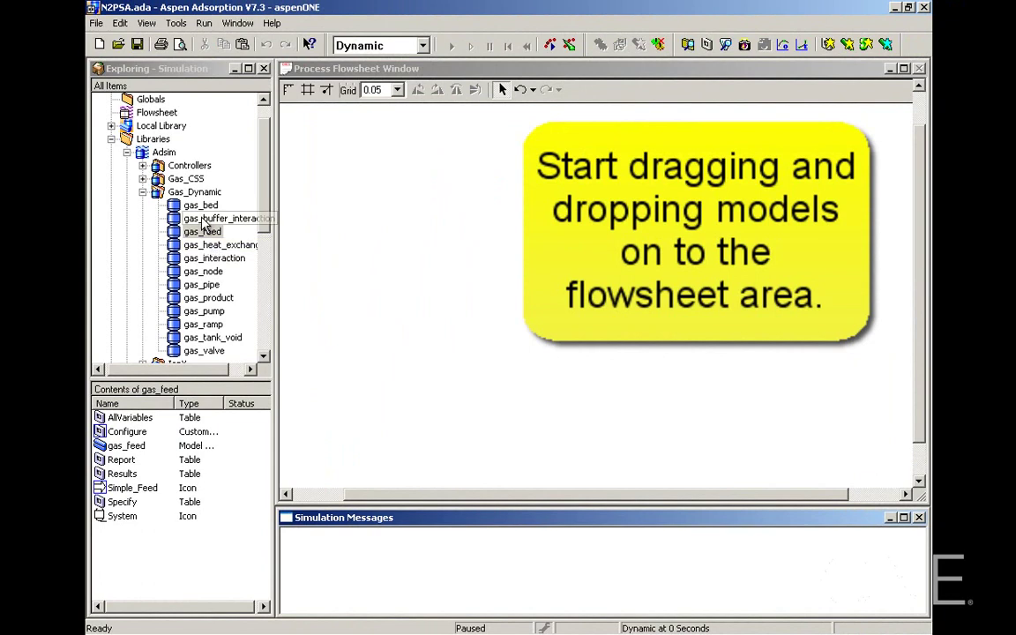
Step: Drop gas_bed, gas_feed and gas_product onto the flowsheet with Block IDs Bed, Feed and Product
left_click(173, 203)
left_click_drag(174, 204, 559, 280)
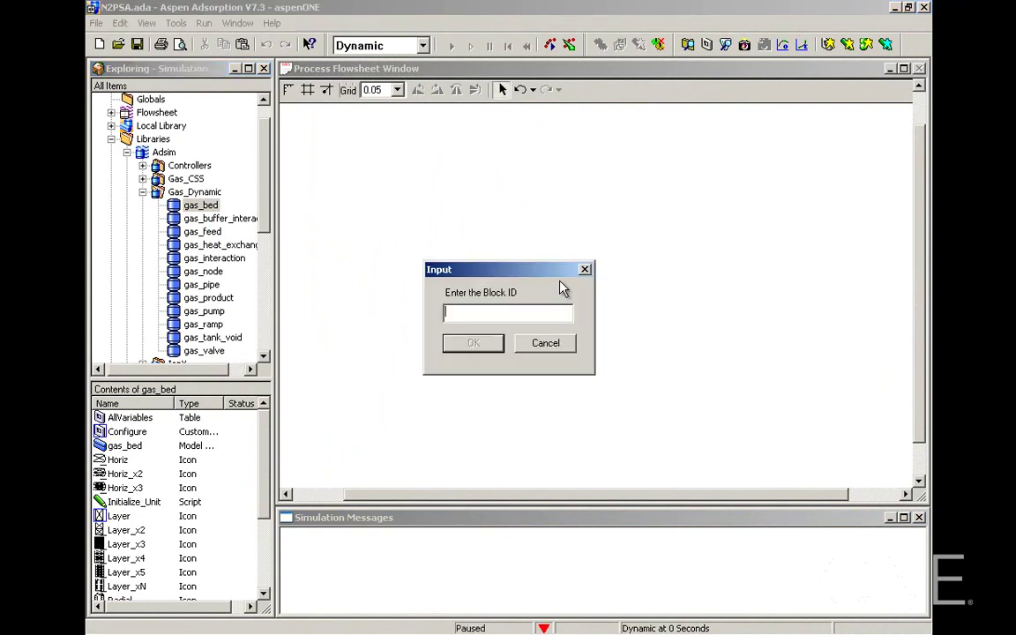
type("Bed")
key("Return")
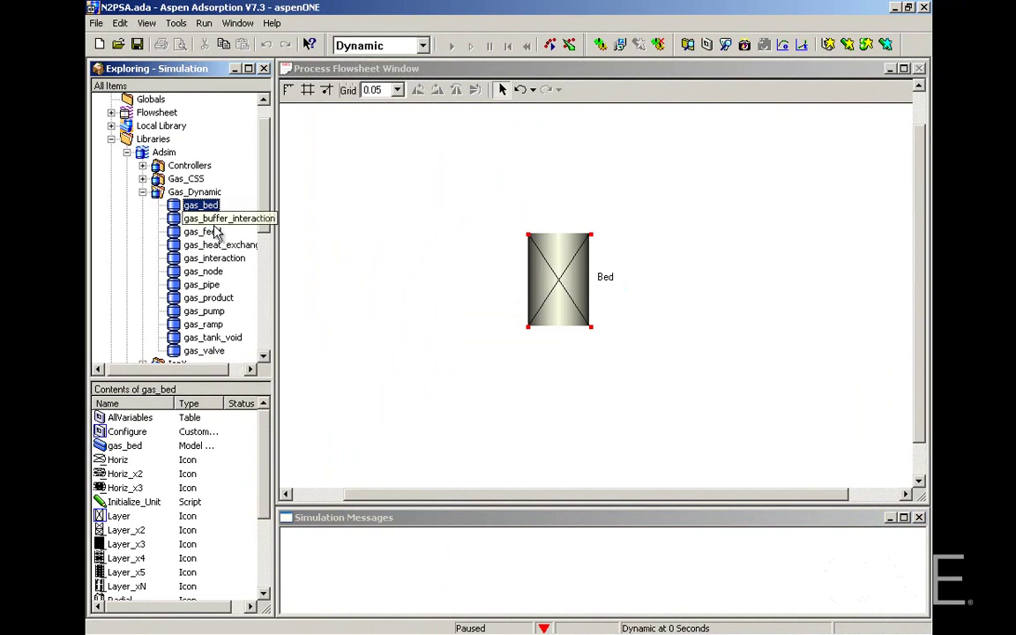
left_click(177, 231)
left_click_drag(177, 231, 432, 408)
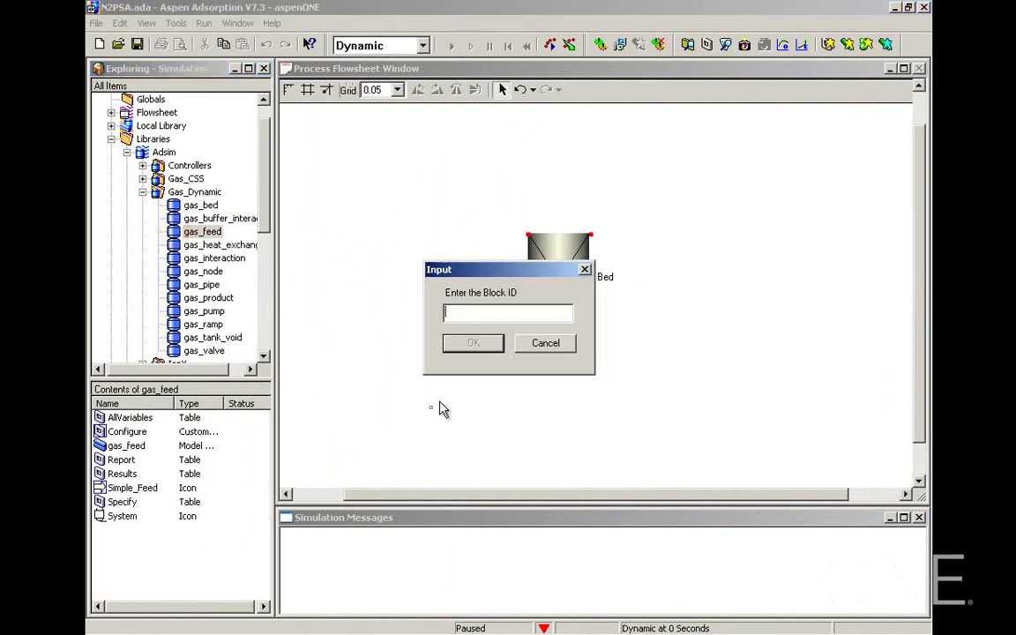
type("Feed")
key("Return")
left_click_drag(181, 297, 722, 158)
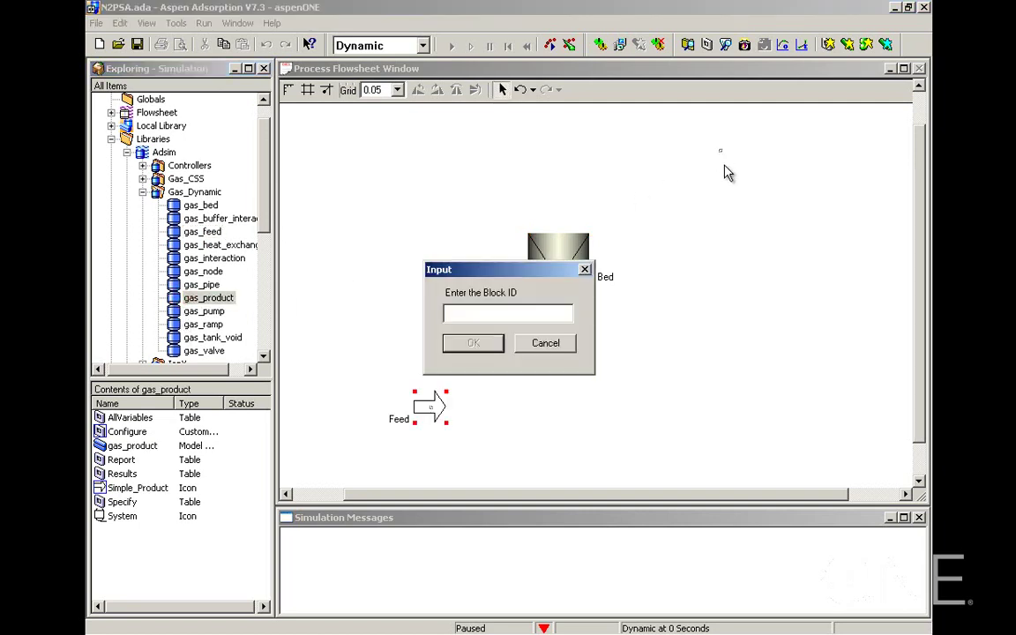
type("Product")
key("Return")
left_click(142, 192)
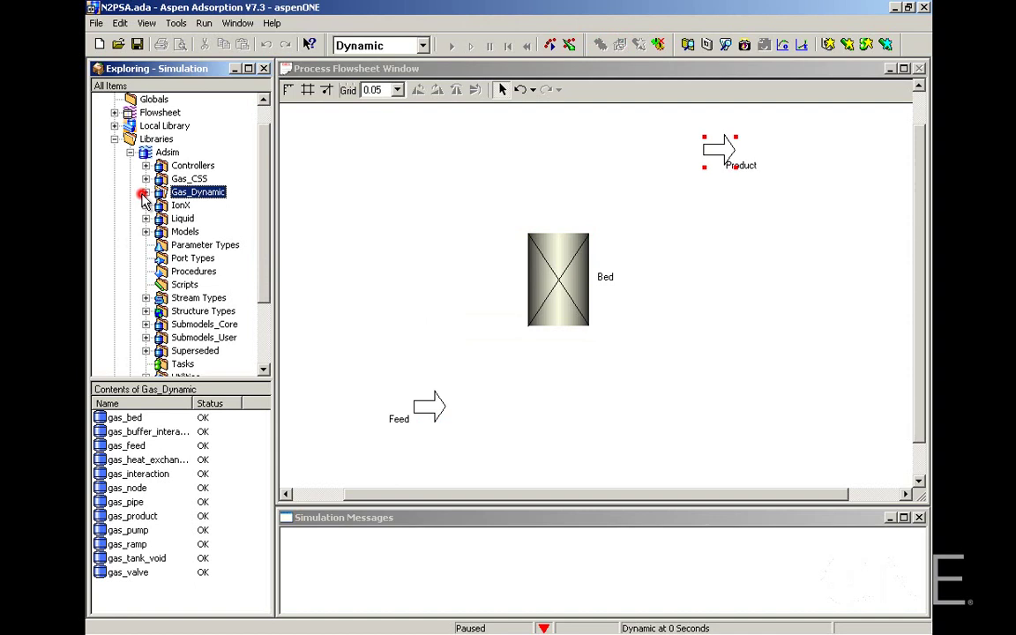
Step: Draw gas_Material_Connection streams from Feed to the Bed inlet and from the Bed outlet to Product
left_click(145, 299)
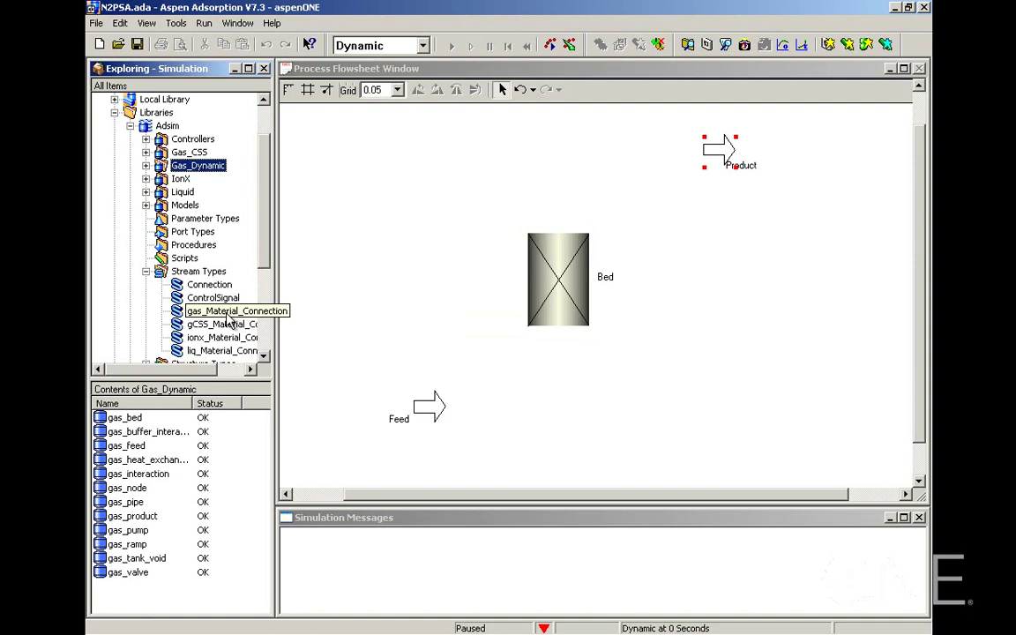
left_click(177, 310)
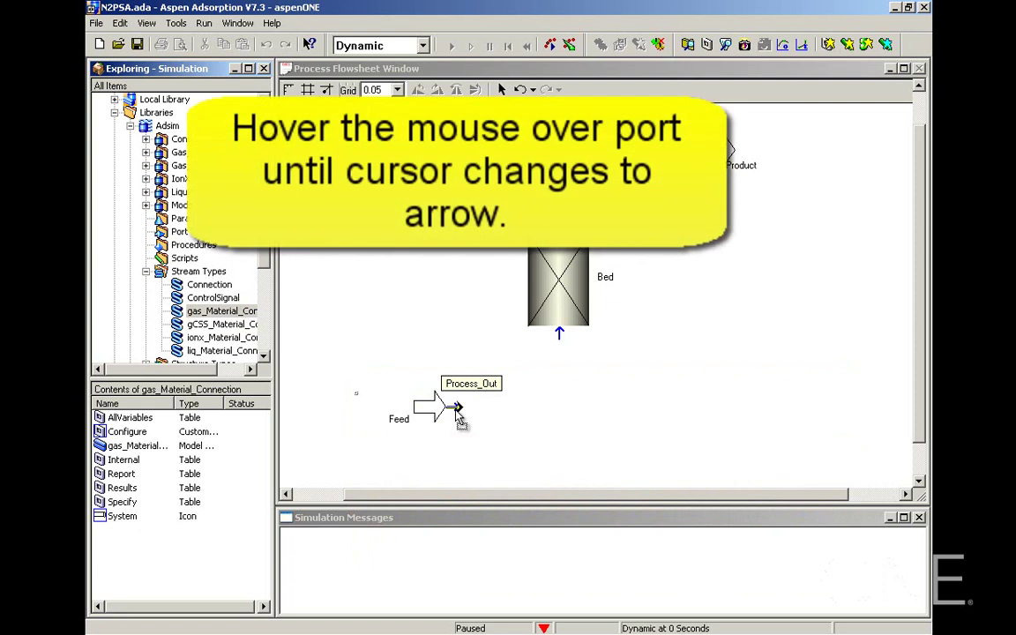
left_click(455, 408)
left_click(559, 334)
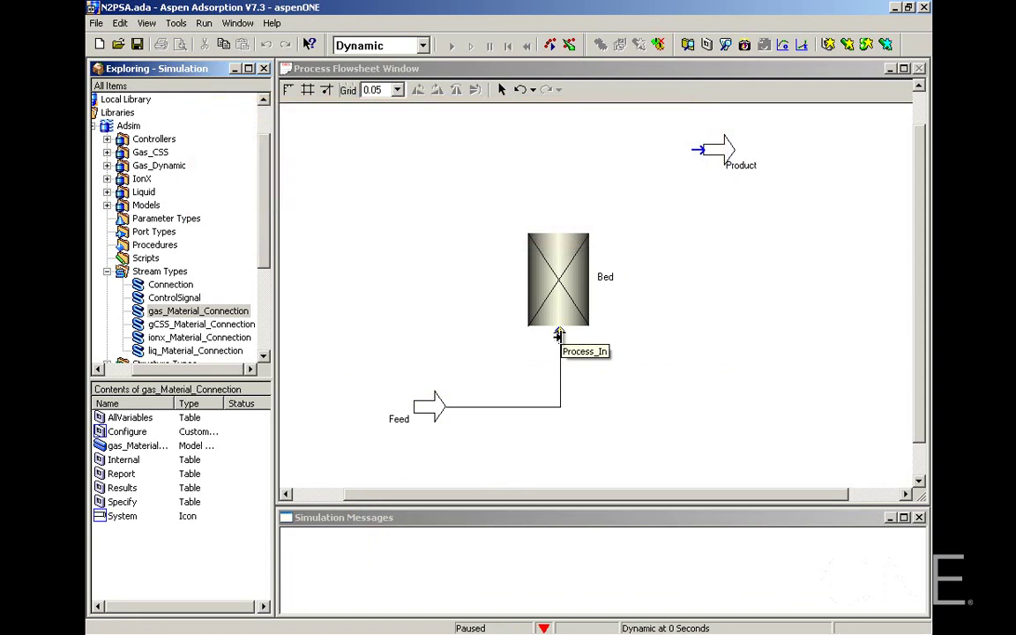
left_click(559, 335)
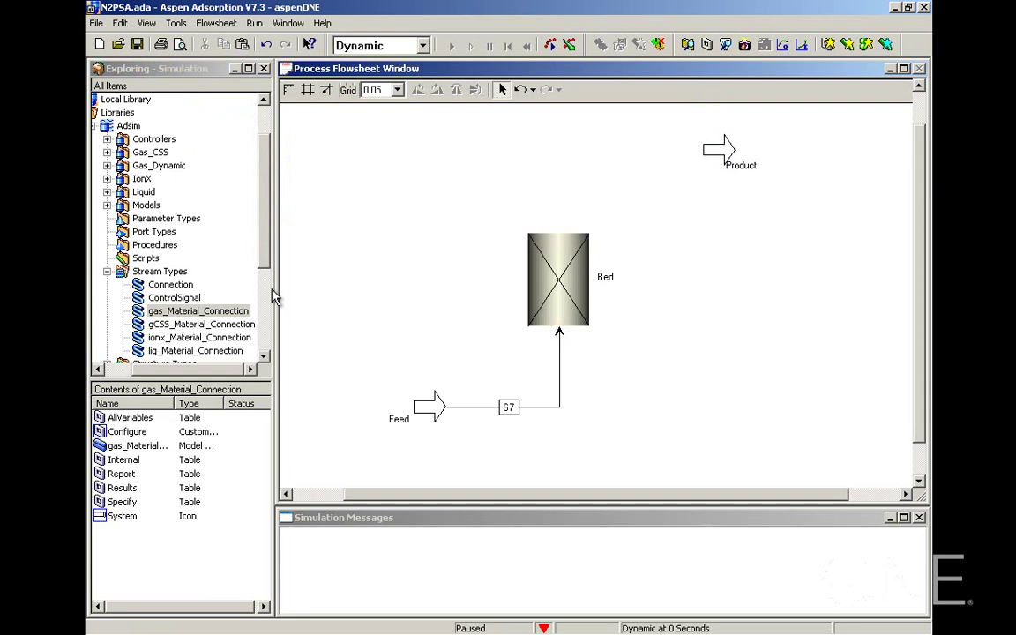
left_click(152, 316)
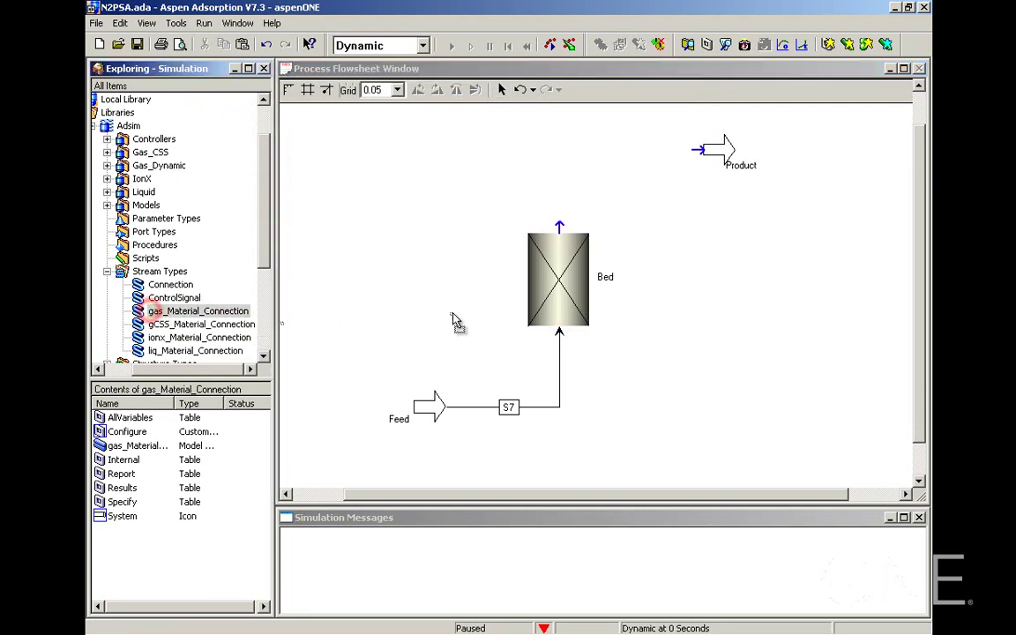
left_click(559, 224)
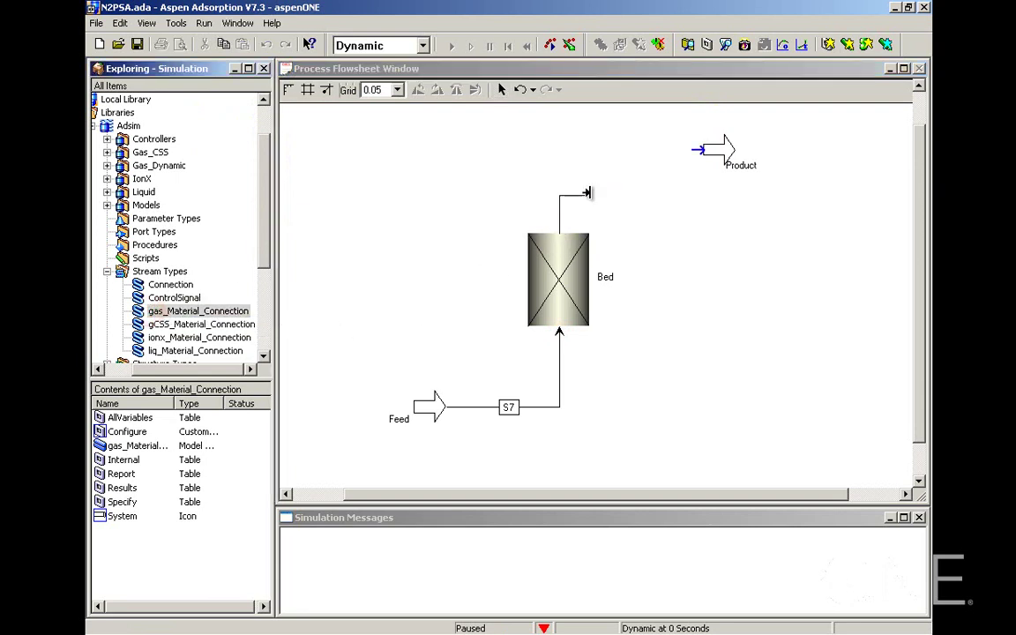
left_click(697, 151)
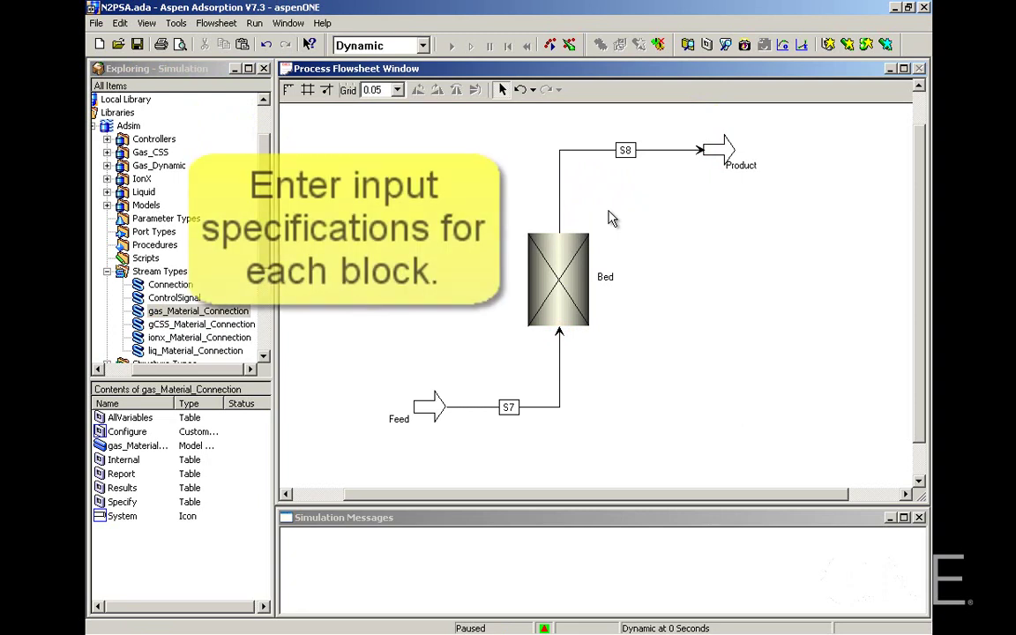
Step: Choose Reversible Pressure Setter as the Model Type in the Feed block's Configure form
left_click(430, 413)
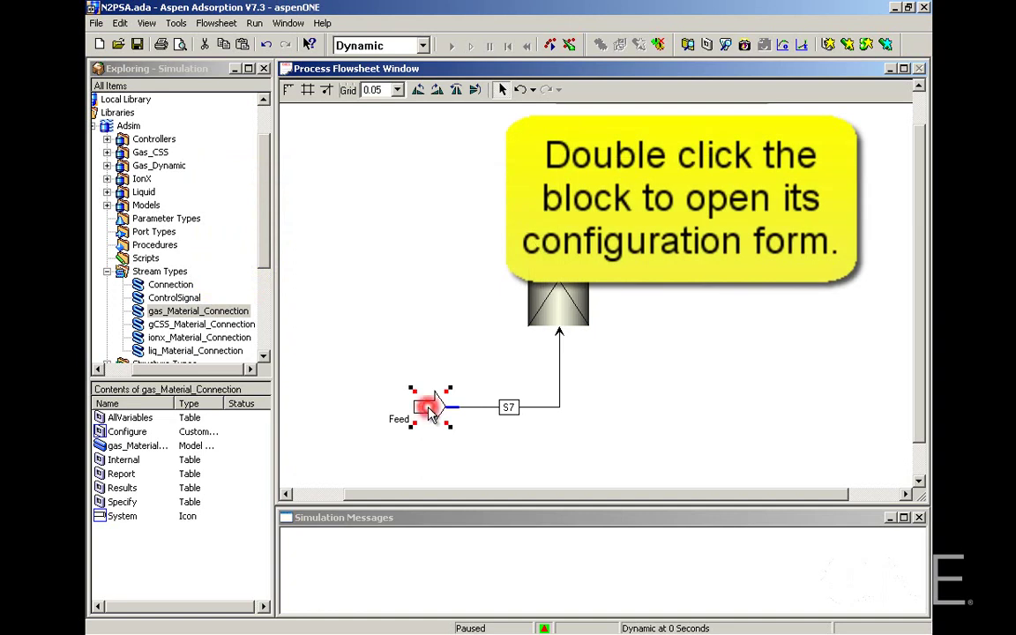
double_click(430, 410)
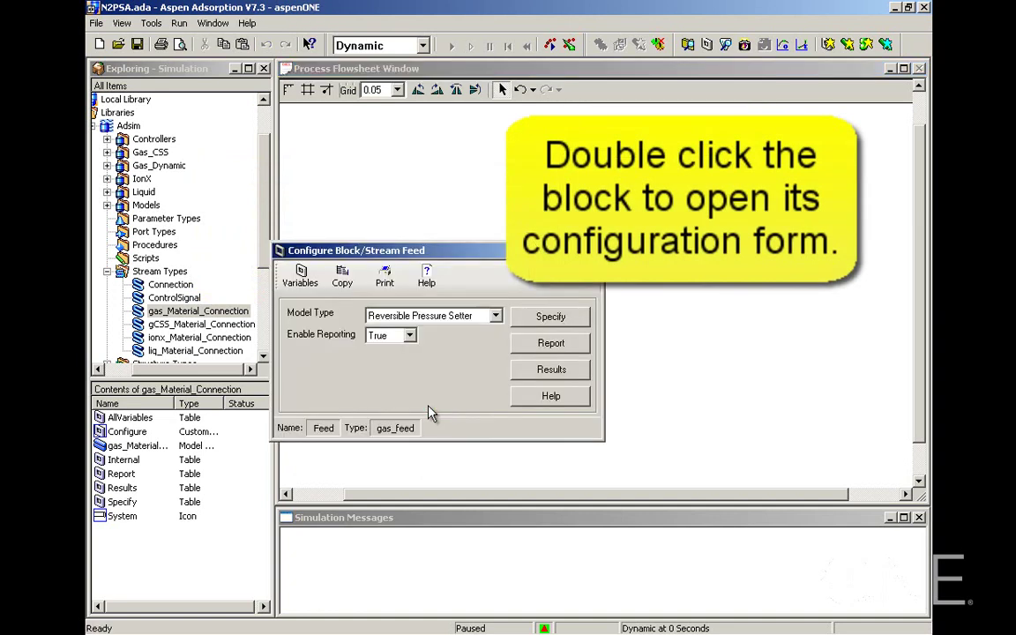
left_click(496, 315)
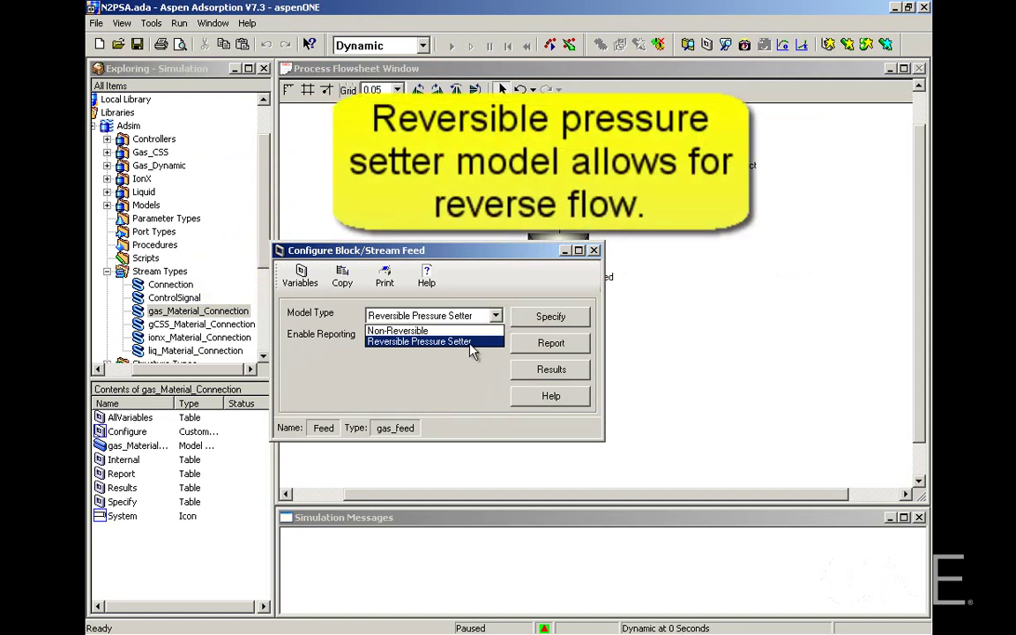
left_click(470, 342)
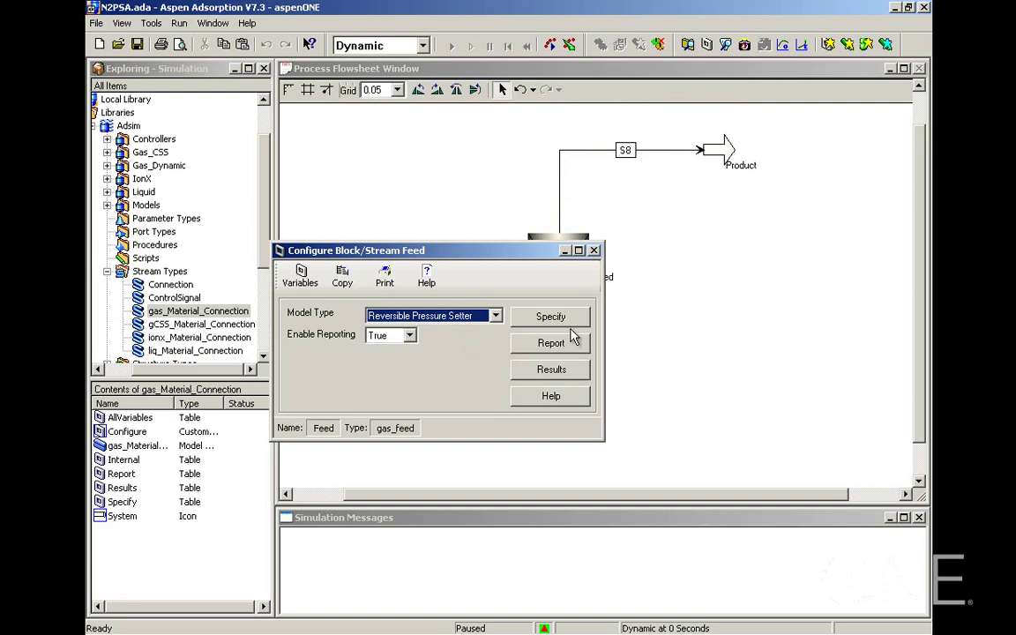
Step: Open the Feed specification table and fix the flowrate F at 5e-7
left_click(551, 318)
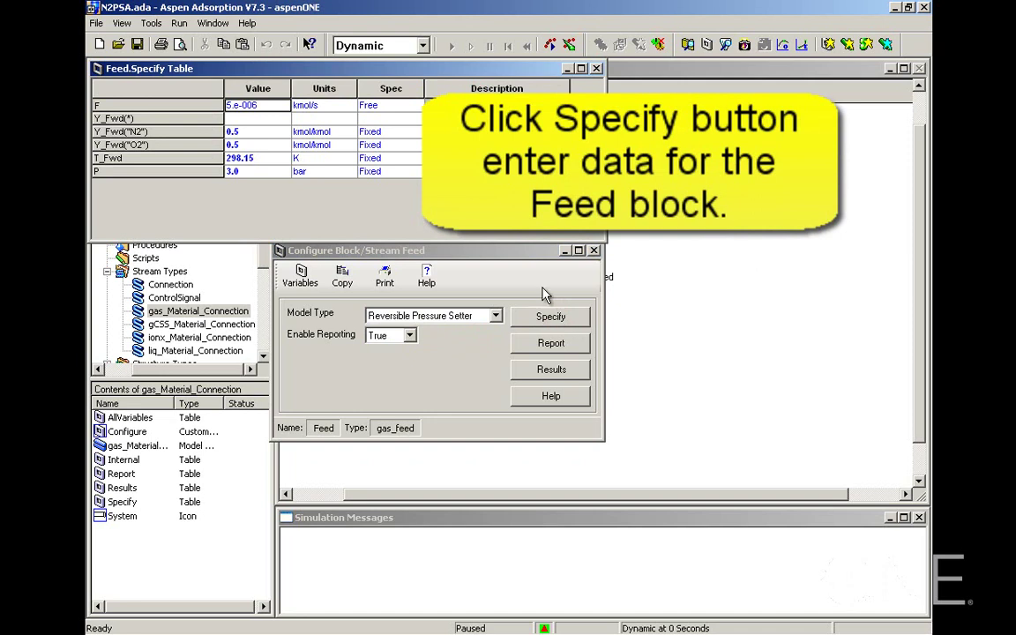
left_click_drag(477, 80, 687, 158)
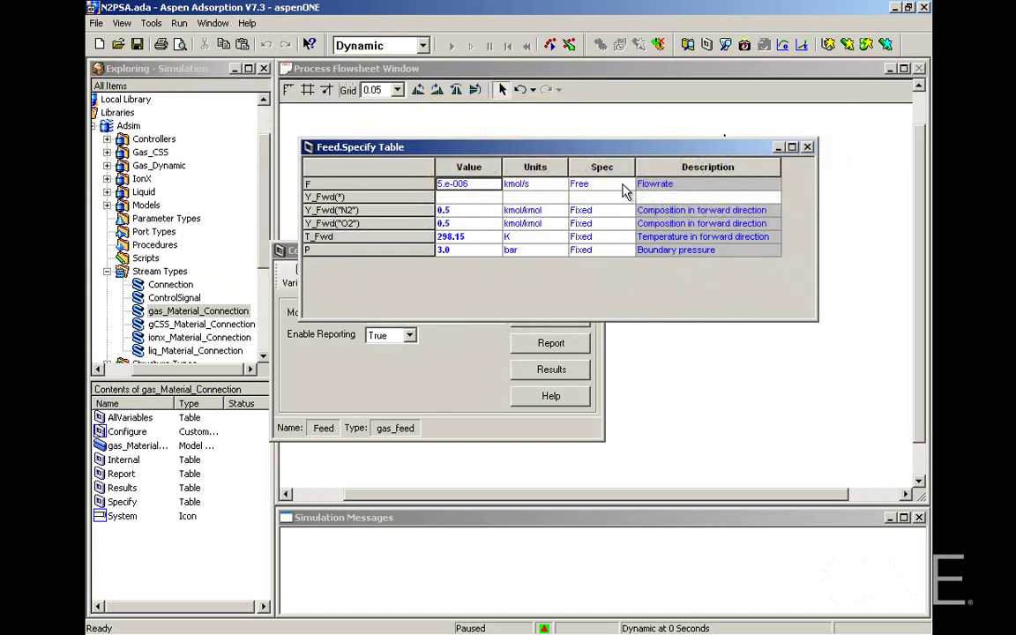
left_click(629, 186)
left_click(629, 186)
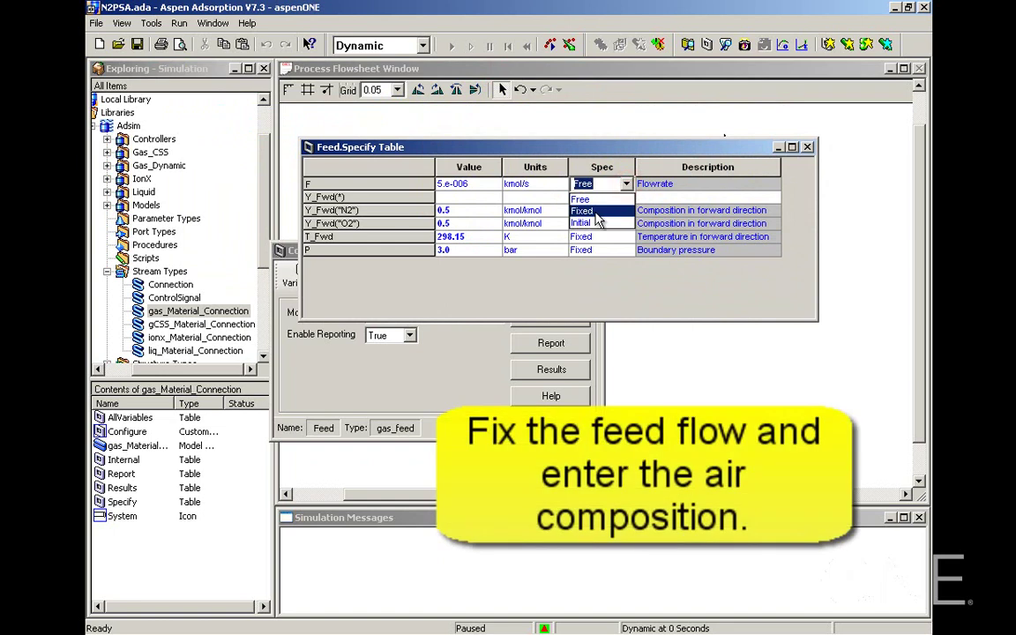
left_click(595, 208)
left_click(454, 184)
type("5e-7")
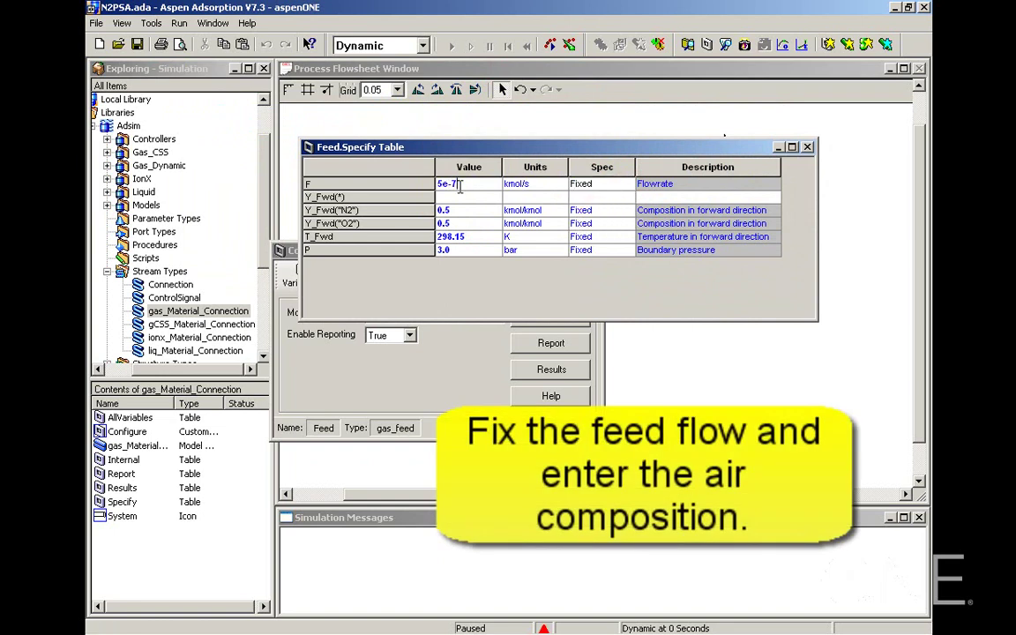
key("Tab")
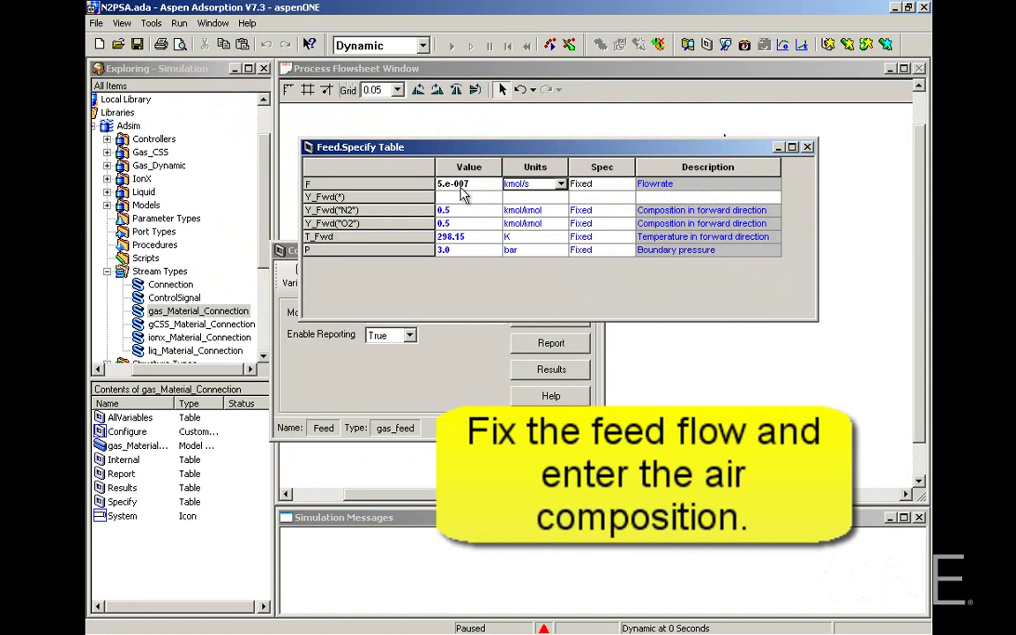
Step: Enter Y_Fwd 0.79 for N2 and 0.21 for O2, set P to 3.045 bar, then close the table
left_click(461, 211)
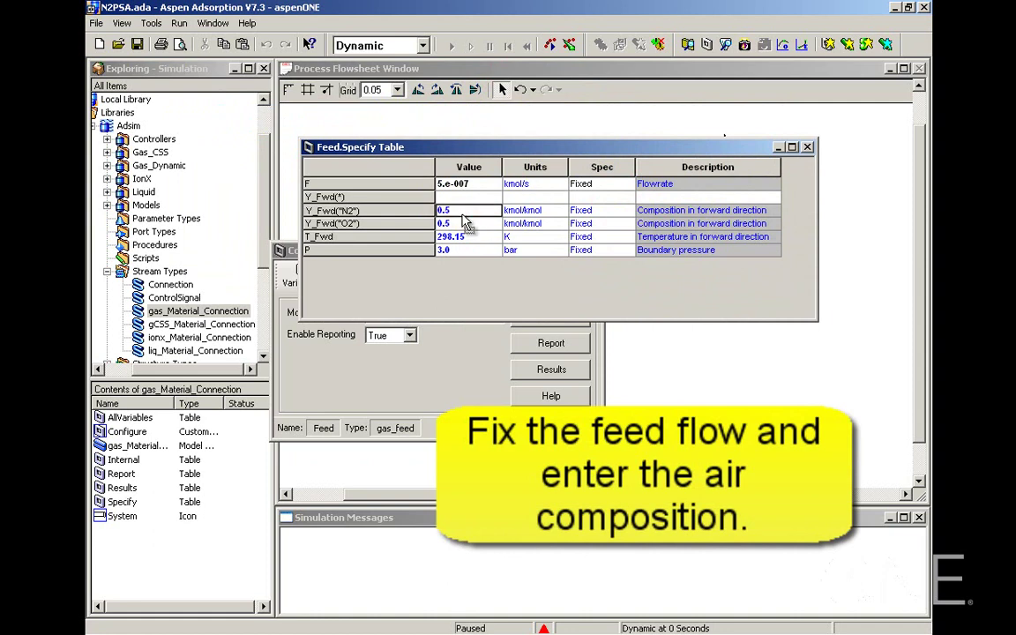
type("0.79")
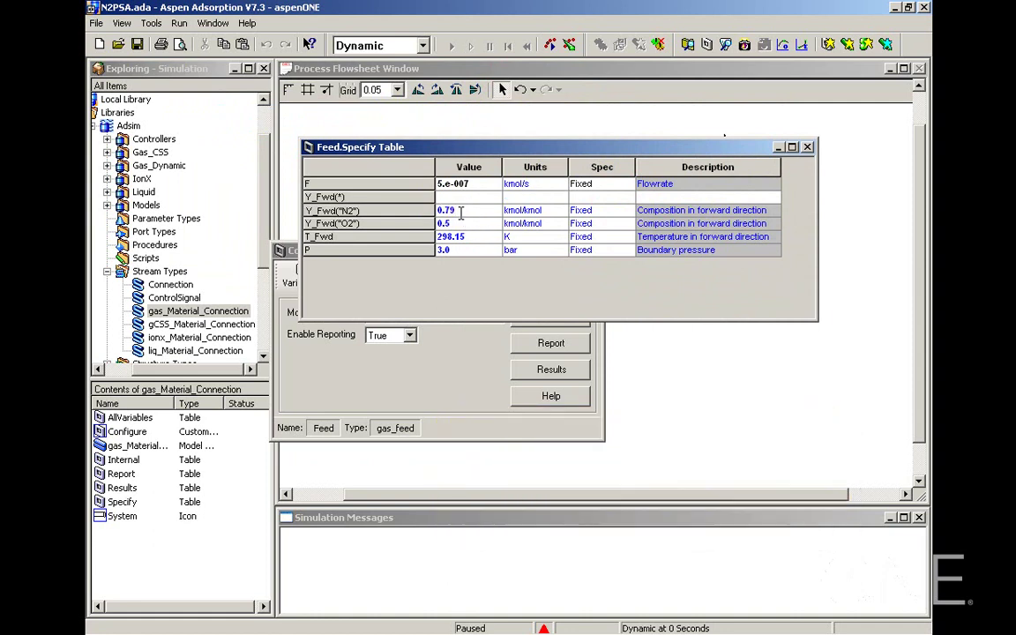
key("Tab")
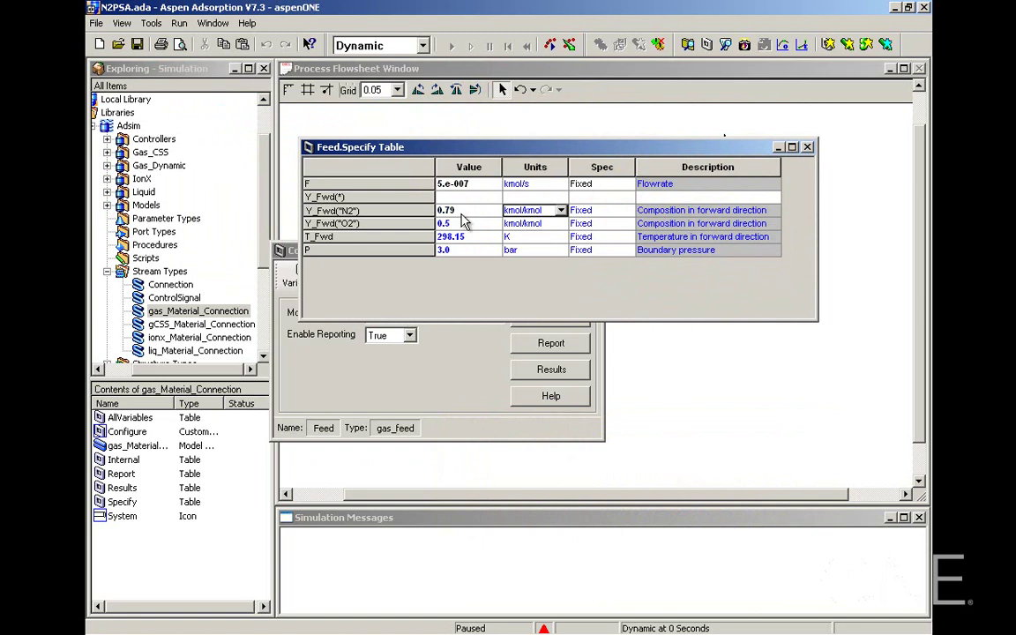
left_click(465, 222)
type("0.")
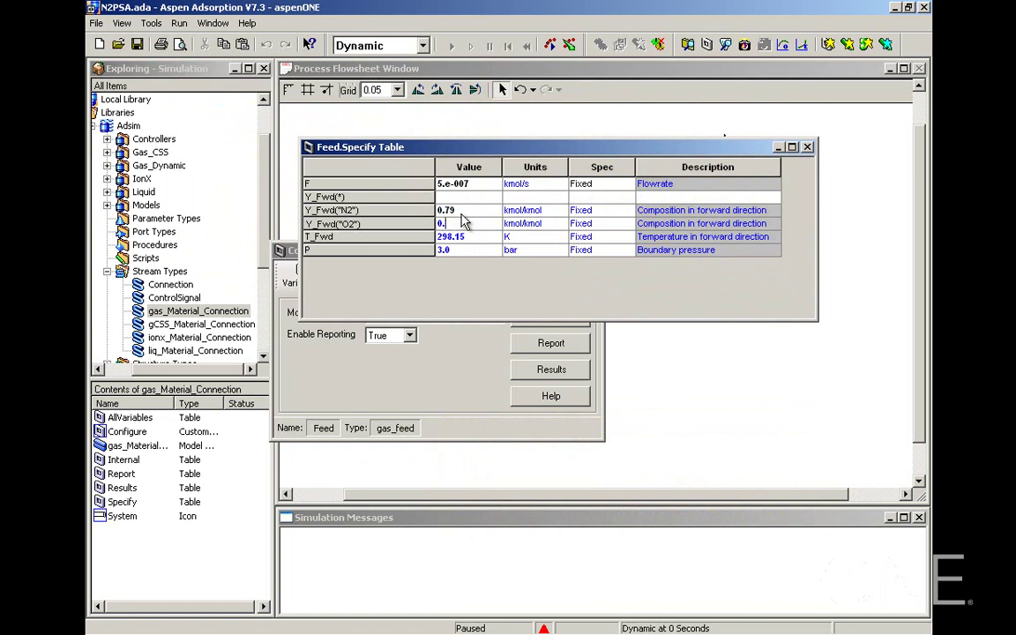
type("21")
key("Tab")
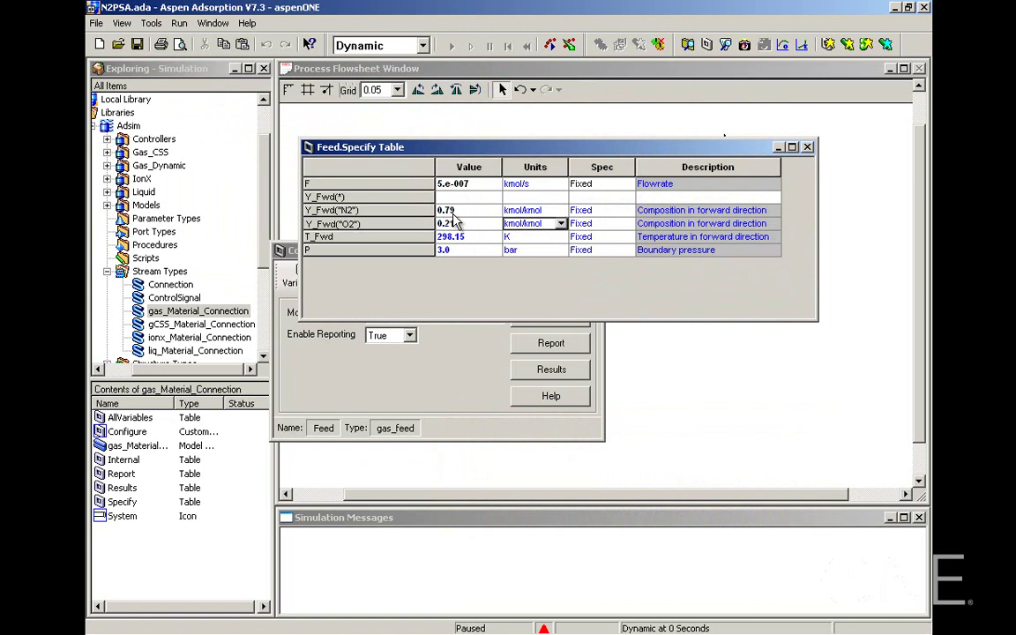
left_click(450, 252)
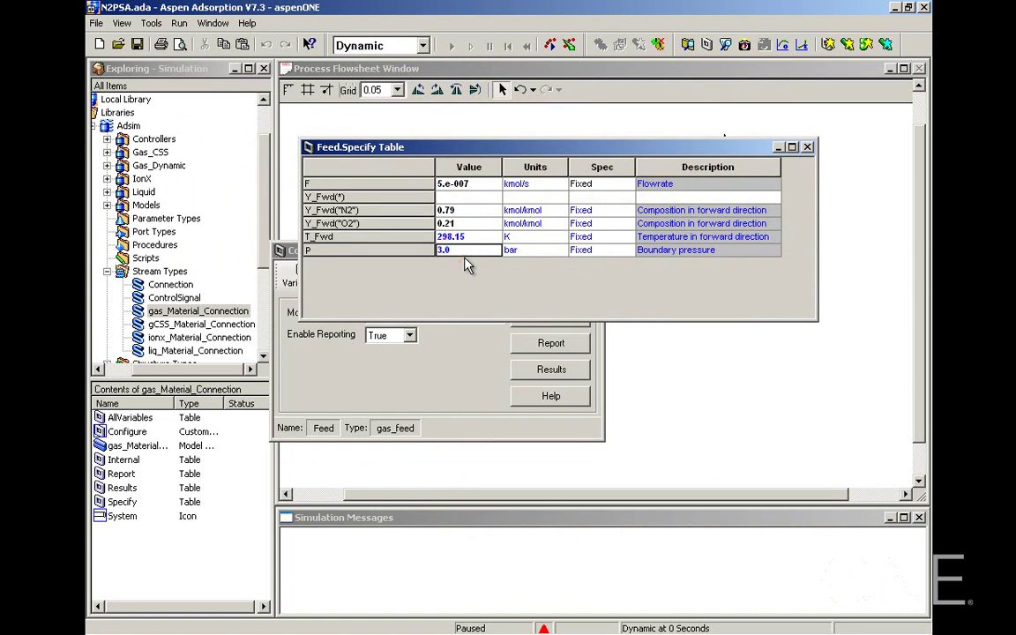
key("BackSpace")
key("BackSpace")
key("Tab")
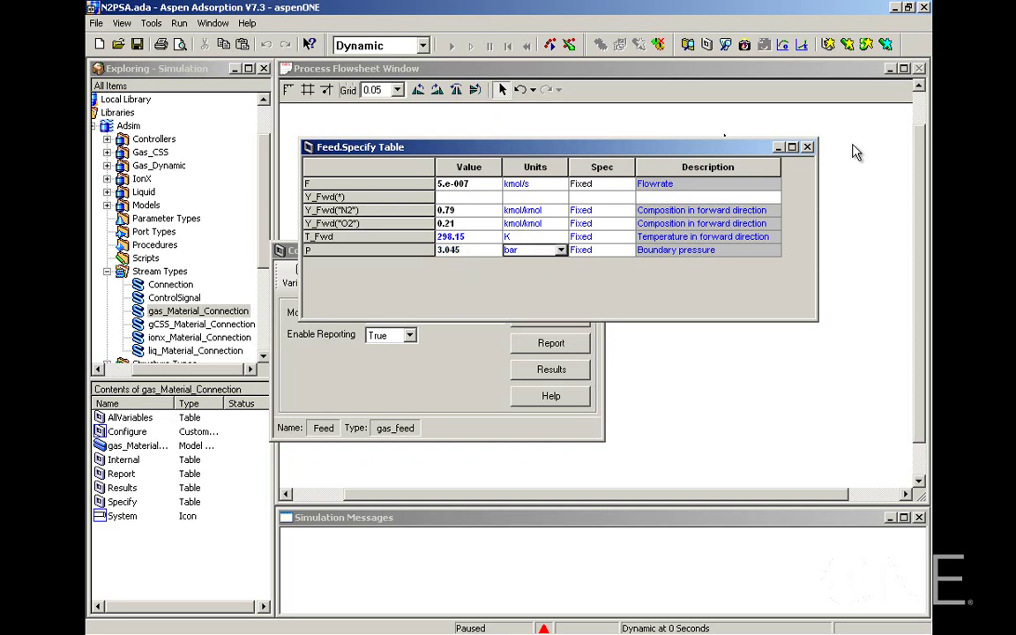
left_click(808, 148)
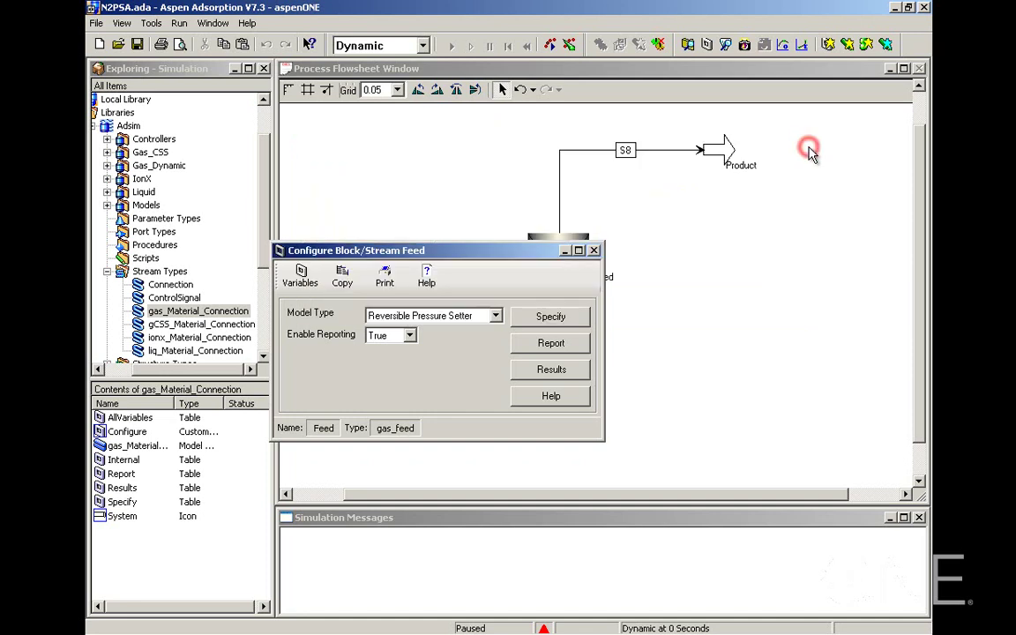
Step: Close the Feed configuration and open Bed's form, keeping Bed Type Vertical and Spatial Dimensions 1-D
left_click(594, 250)
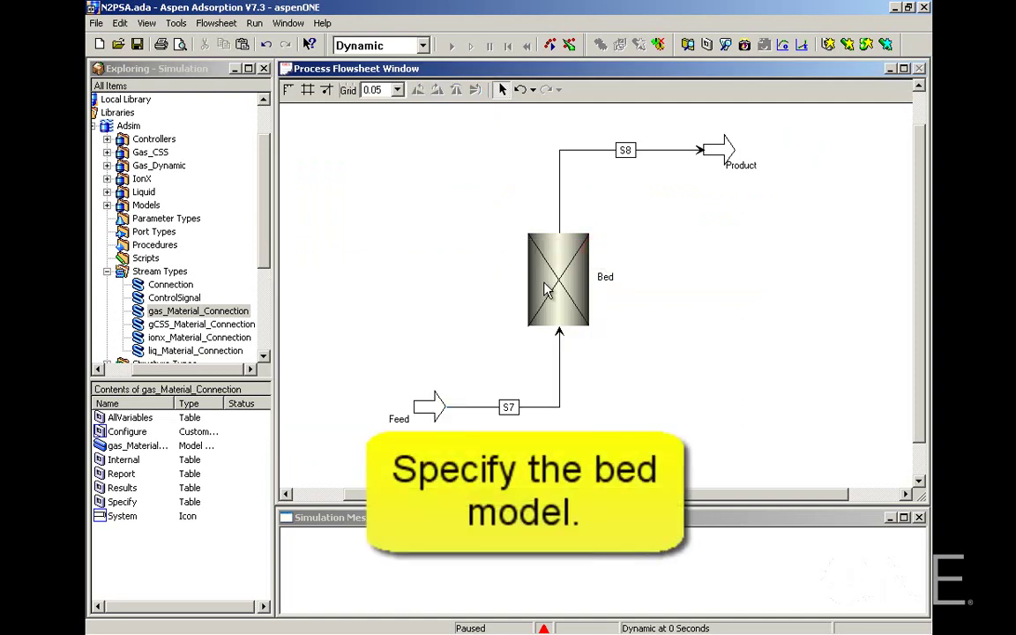
double_click(575, 287)
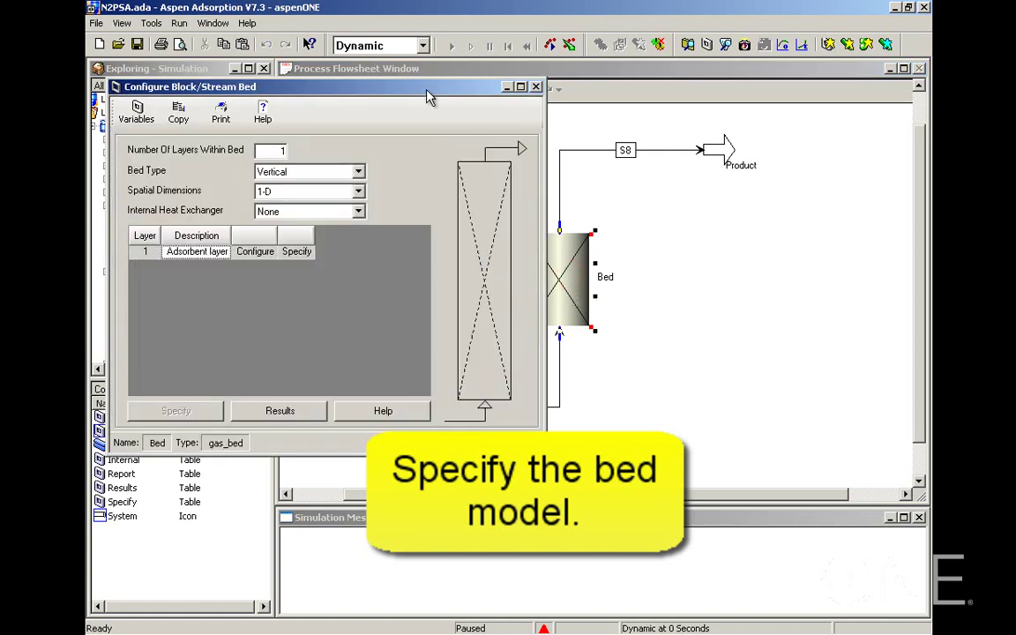
left_click_drag(423, 88, 659, 111)
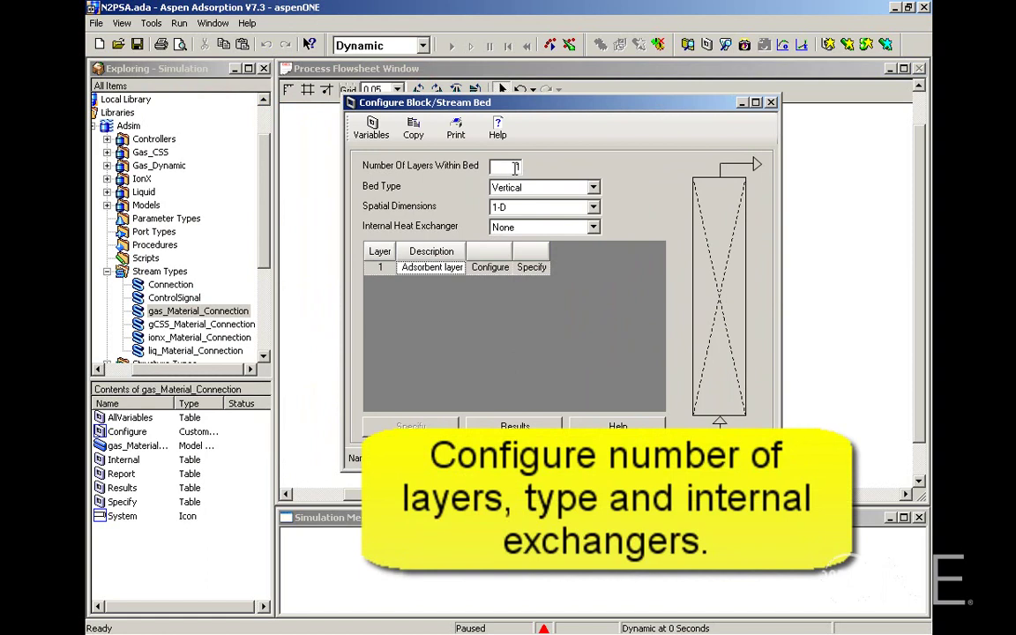
left_click(595, 191)
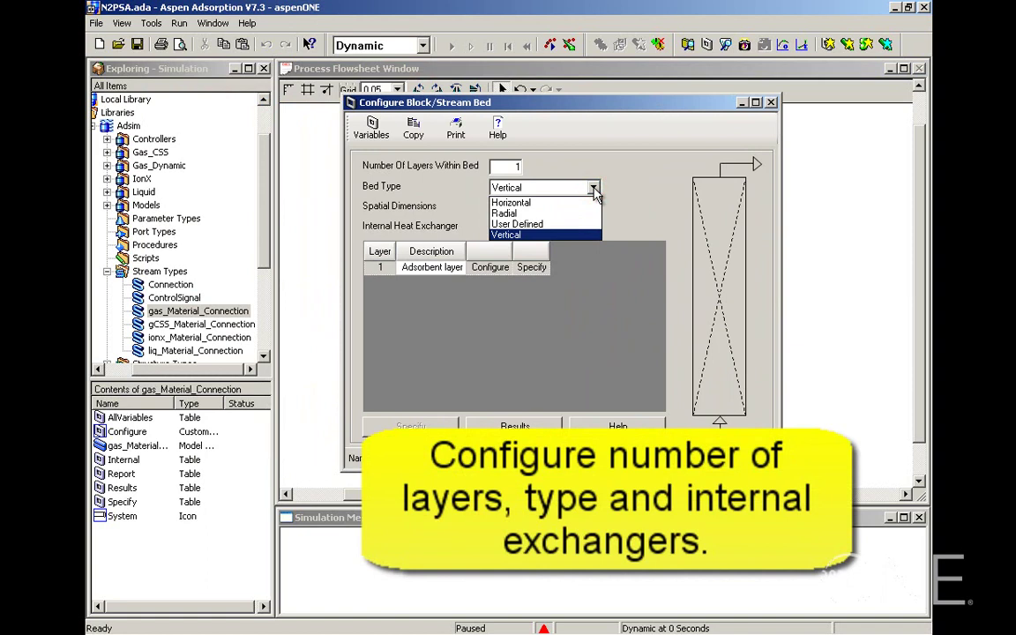
left_click(576, 235)
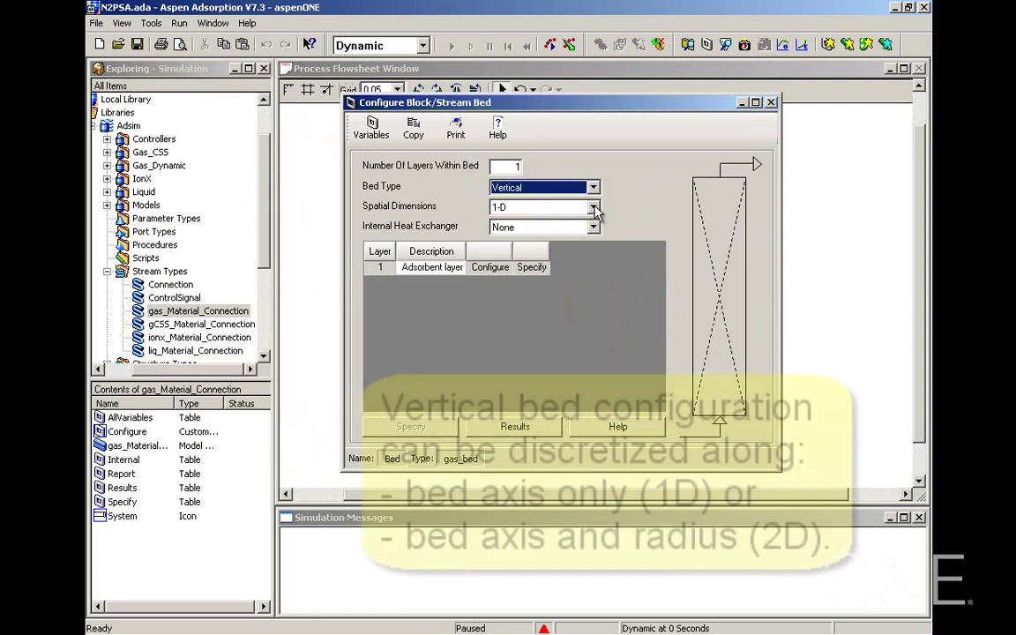
left_click(594, 208)
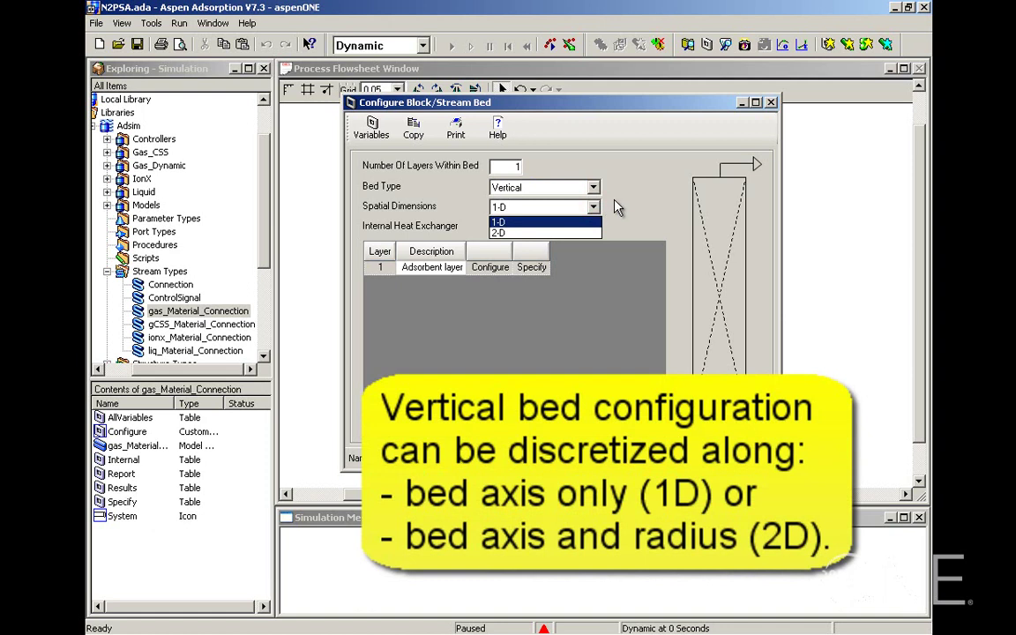
left_click(615, 205)
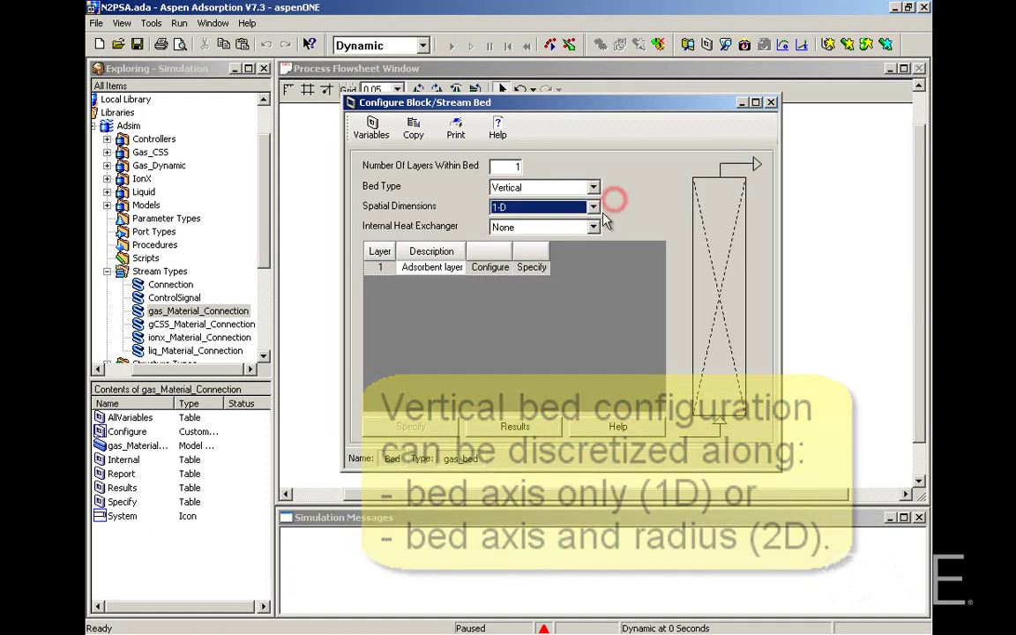
left_click(594, 228)
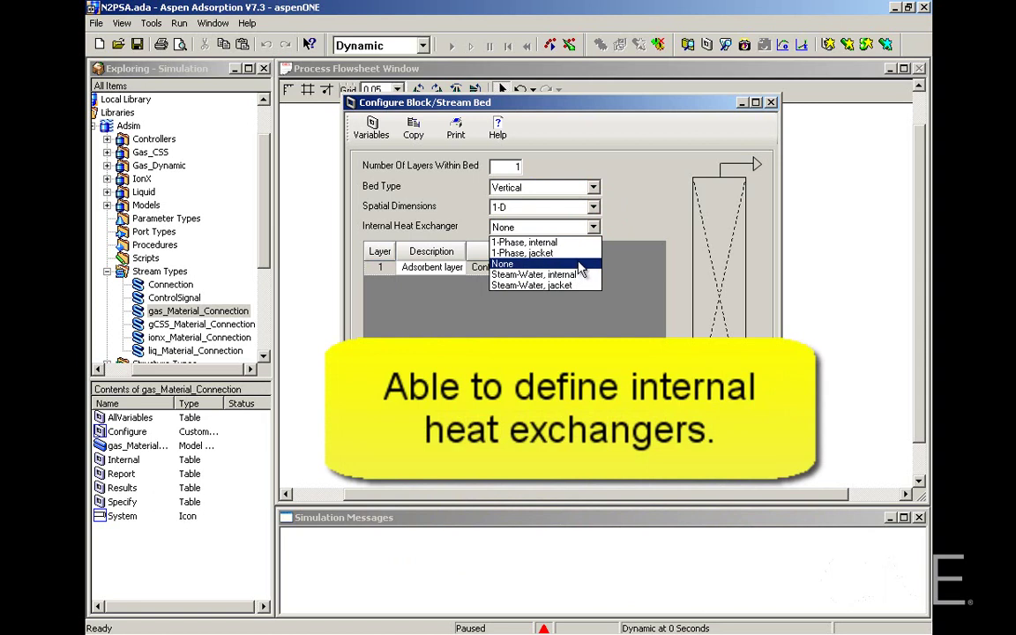
Step: Leave Internal Heat Exchanger as None and open the Bed.Layer(1) configuration form
left_click(635, 215)
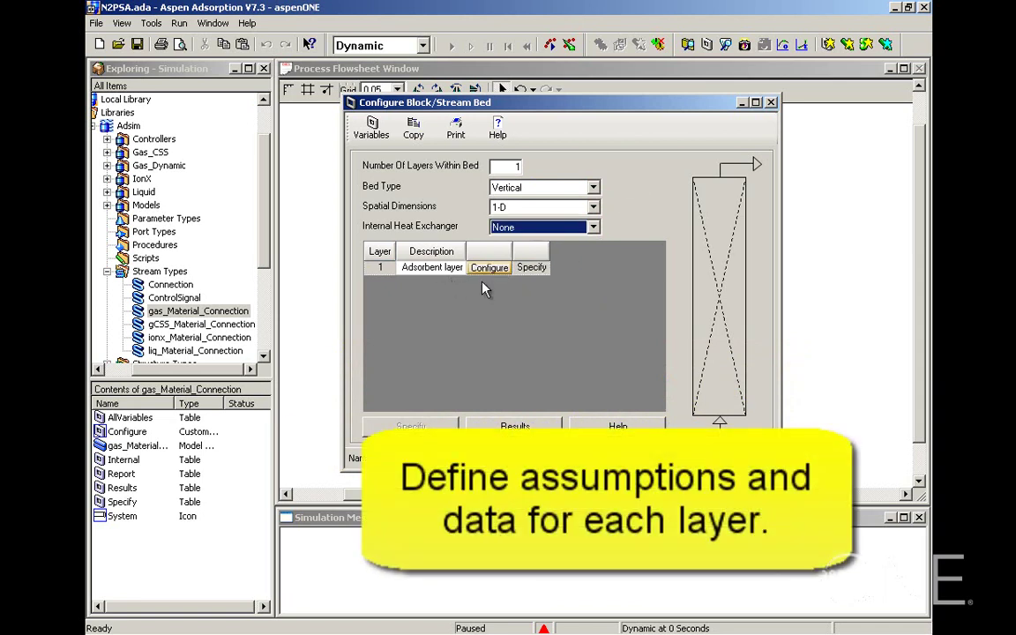
left_click(436, 275)
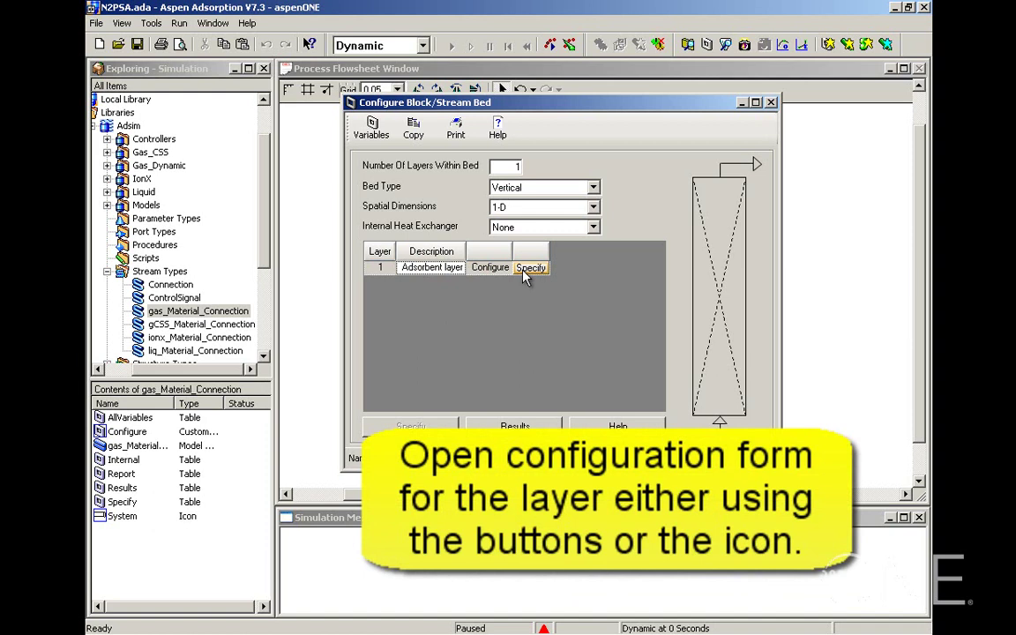
double_click(718, 274)
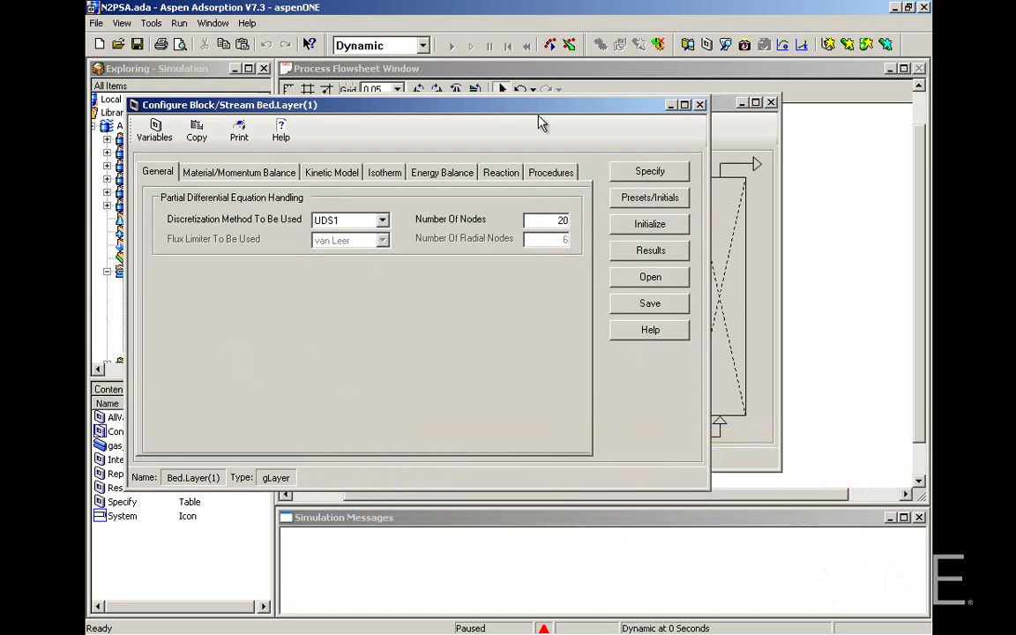
left_click_drag(533, 108, 630, 131)
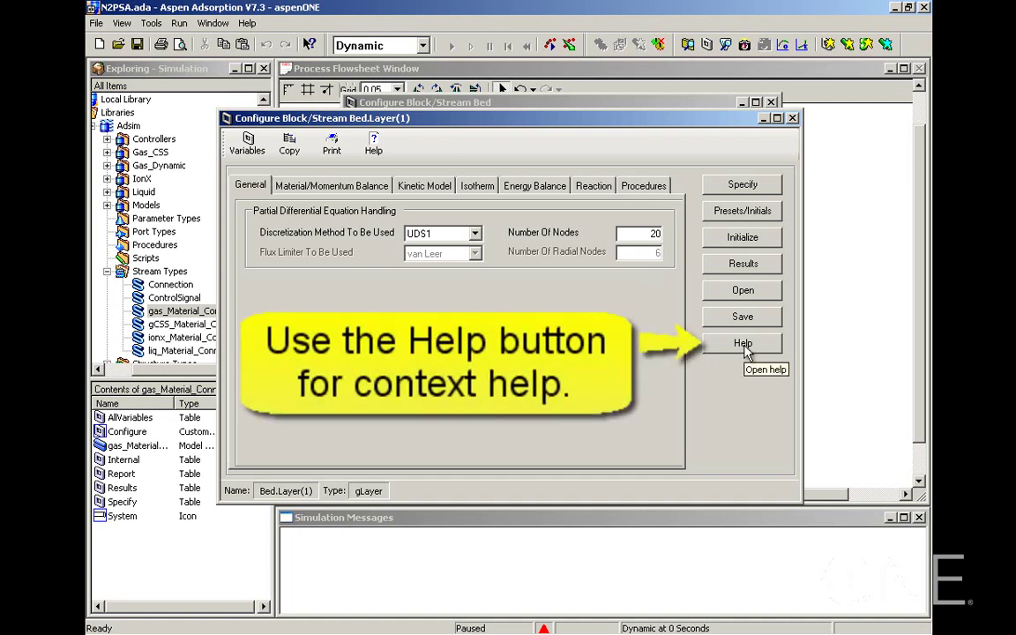
left_click(743, 346)
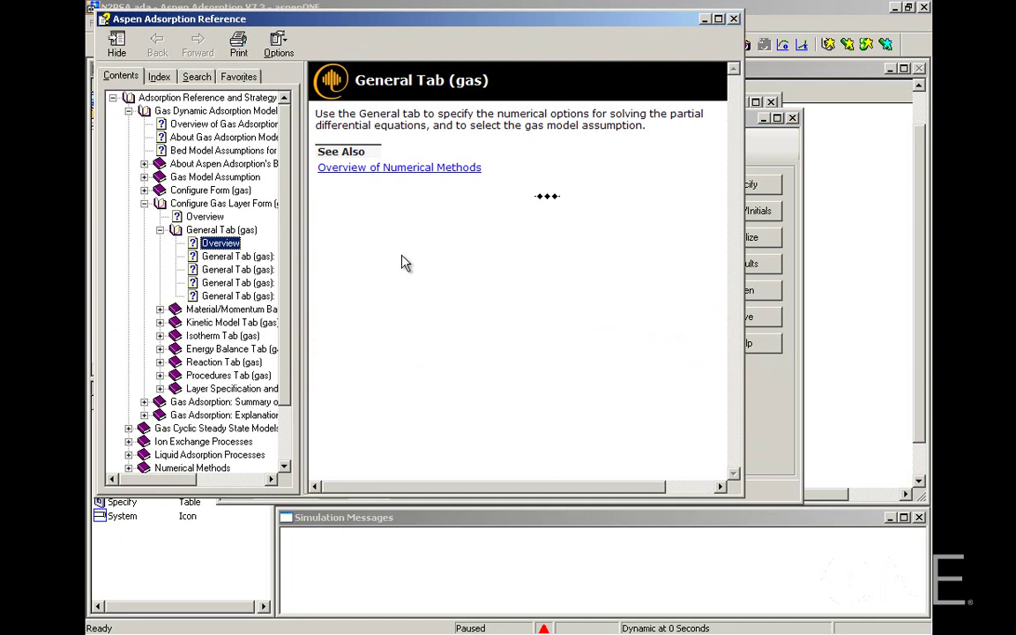
left_click(346, 171)
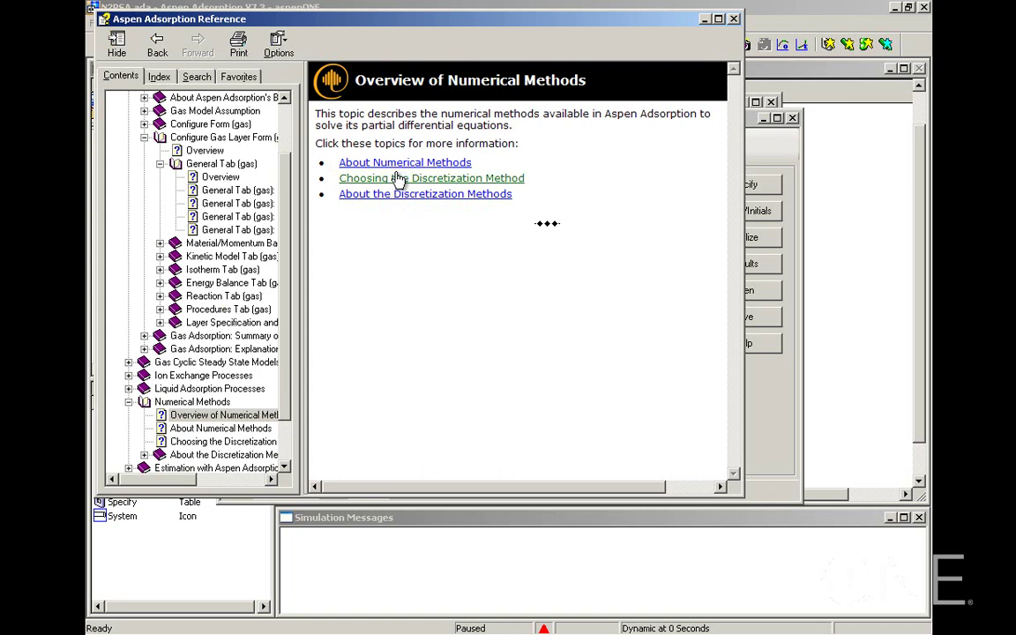
left_click(397, 163)
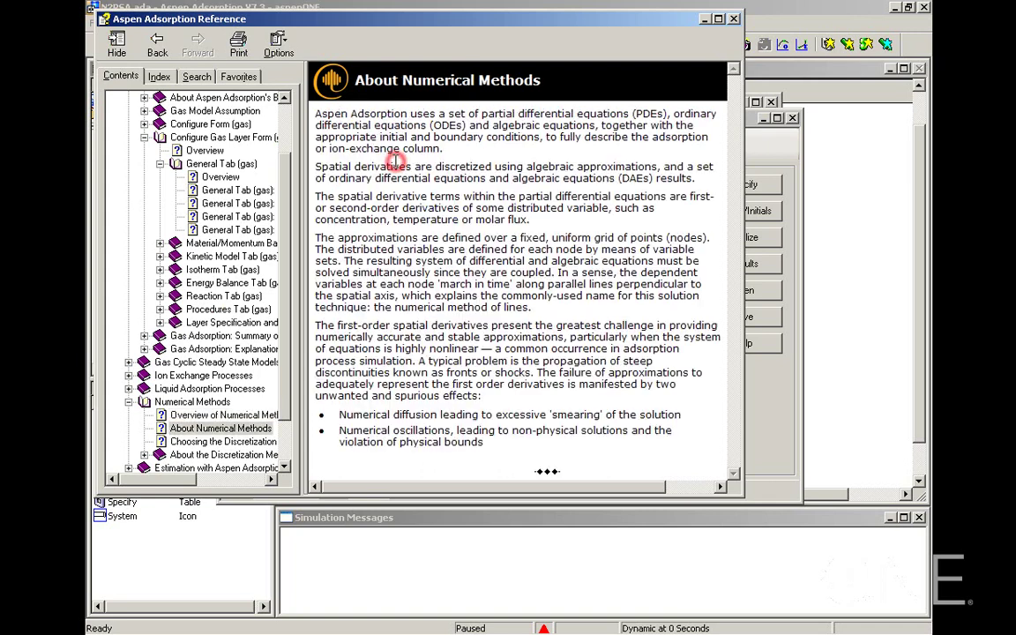
key("alt+F4")
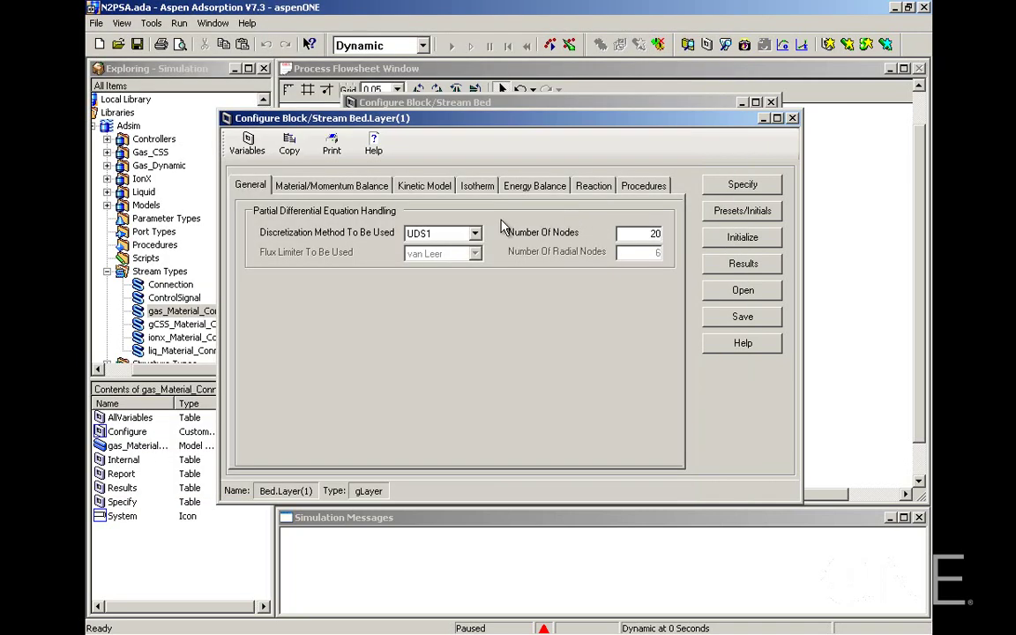
Step: Keep the Convection Only material balance and set the layer's momentum balance to Karman-Kozeny
left_click(340, 187)
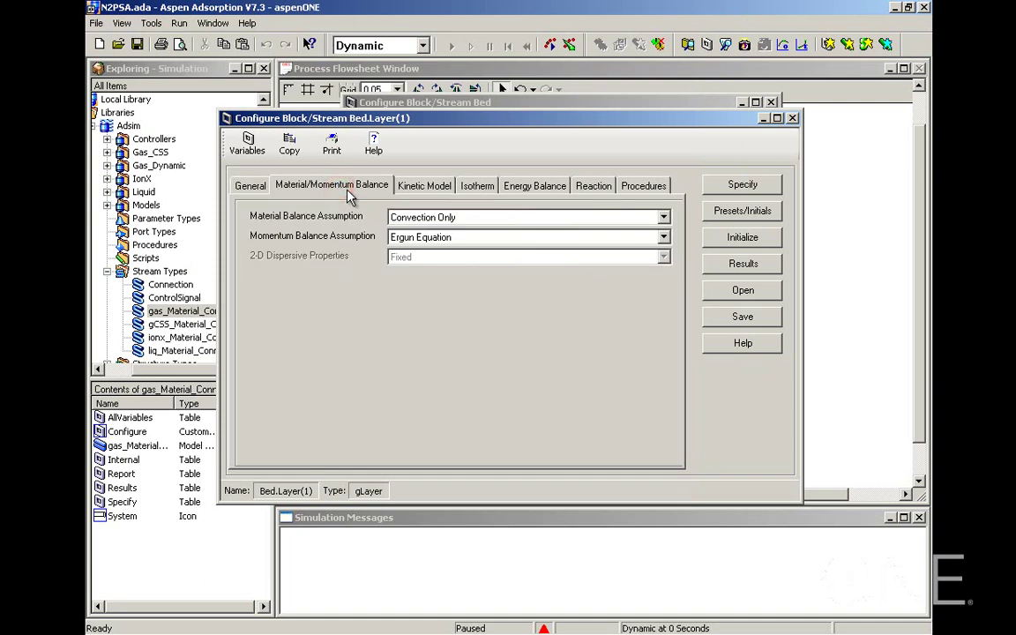
left_click(663, 219)
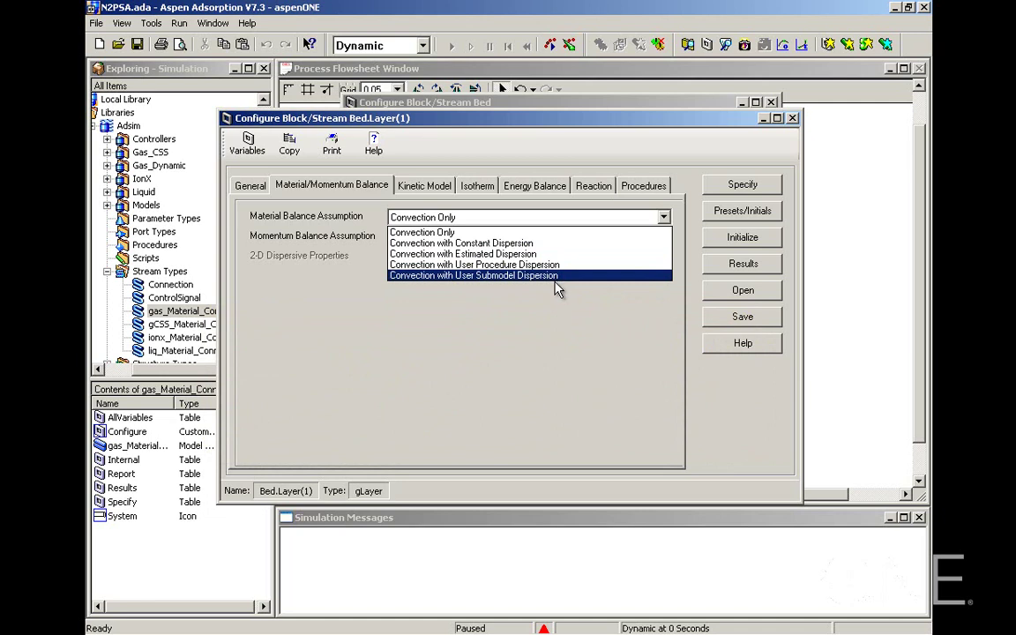
left_click(663, 233)
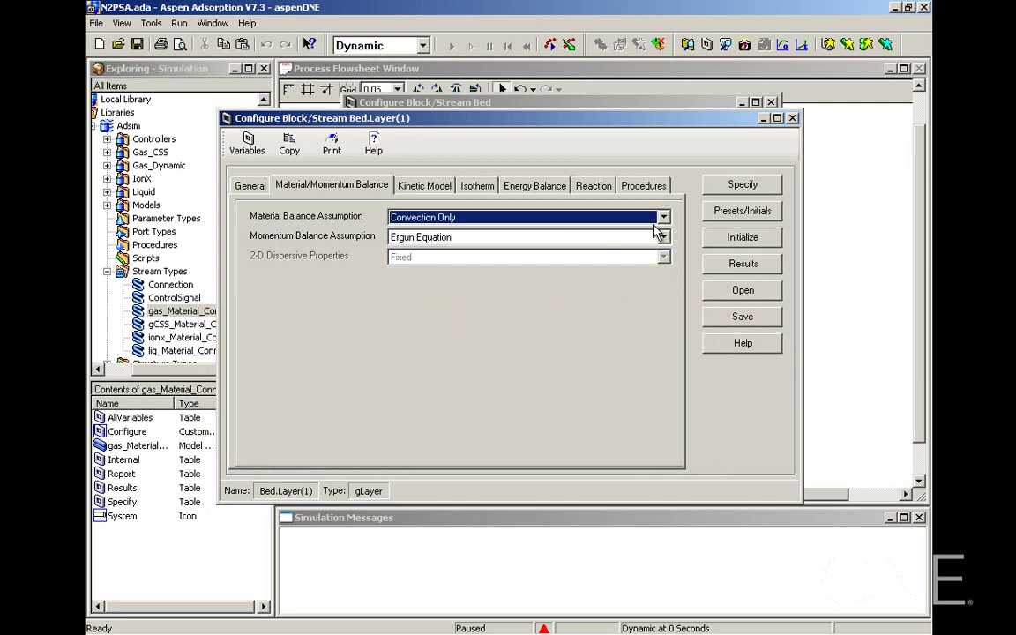
left_click(663, 237)
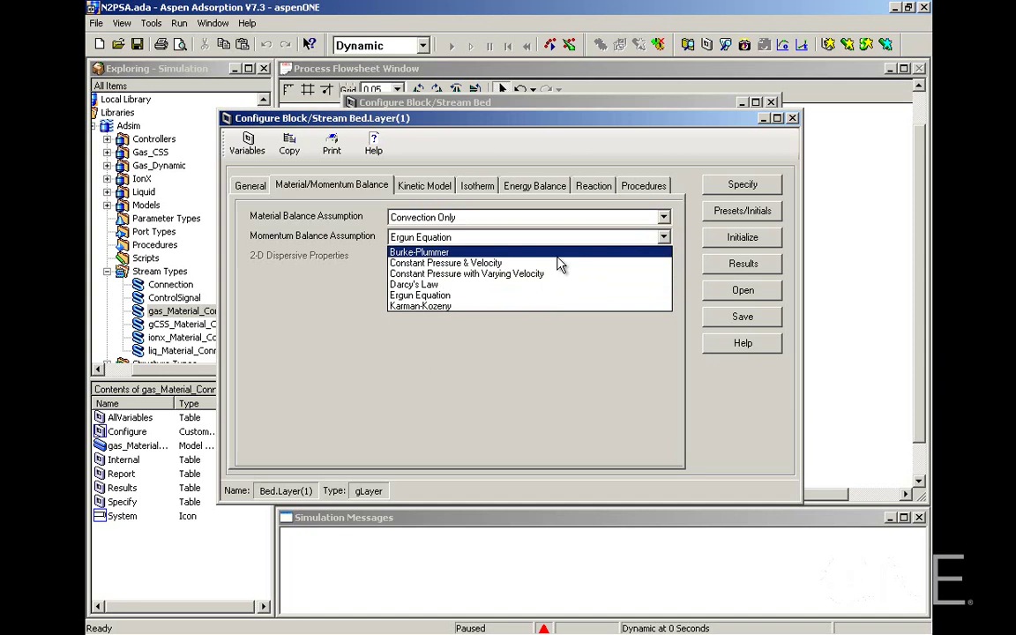
left_click(411, 308)
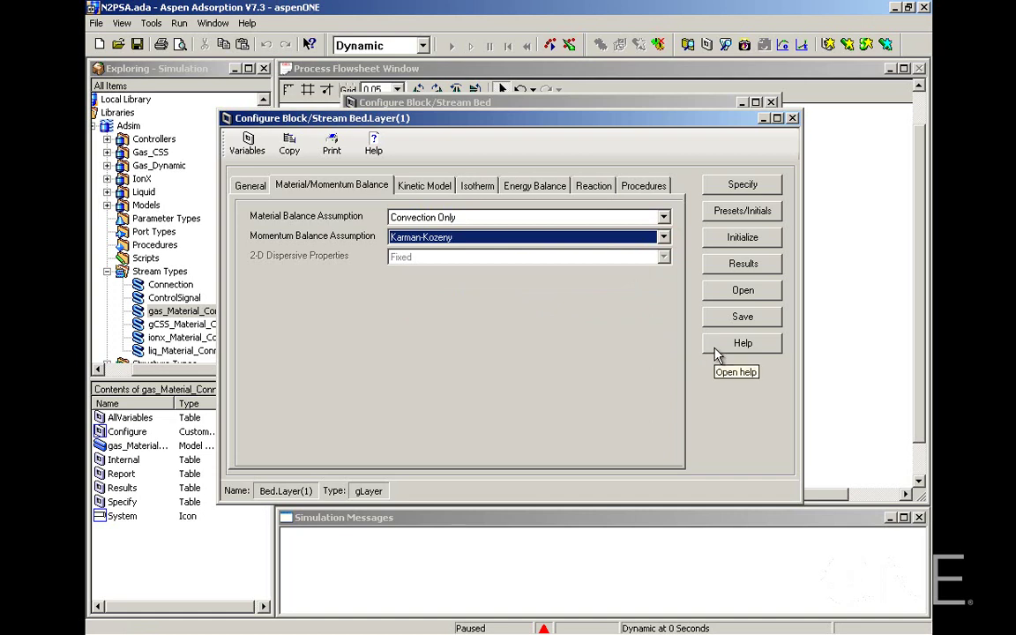
left_click(425, 186)
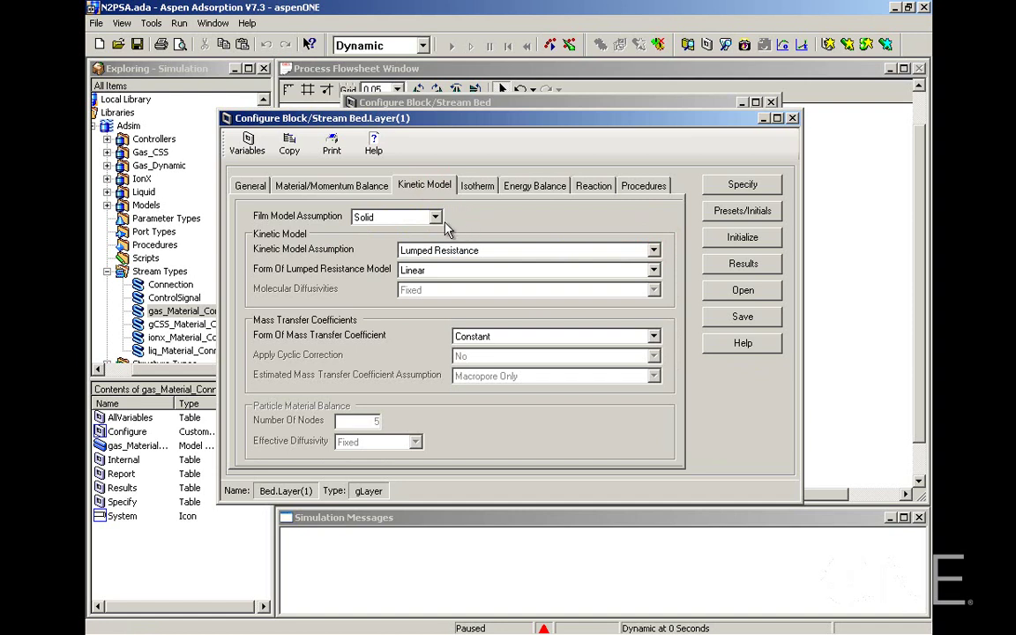
left_click(436, 217)
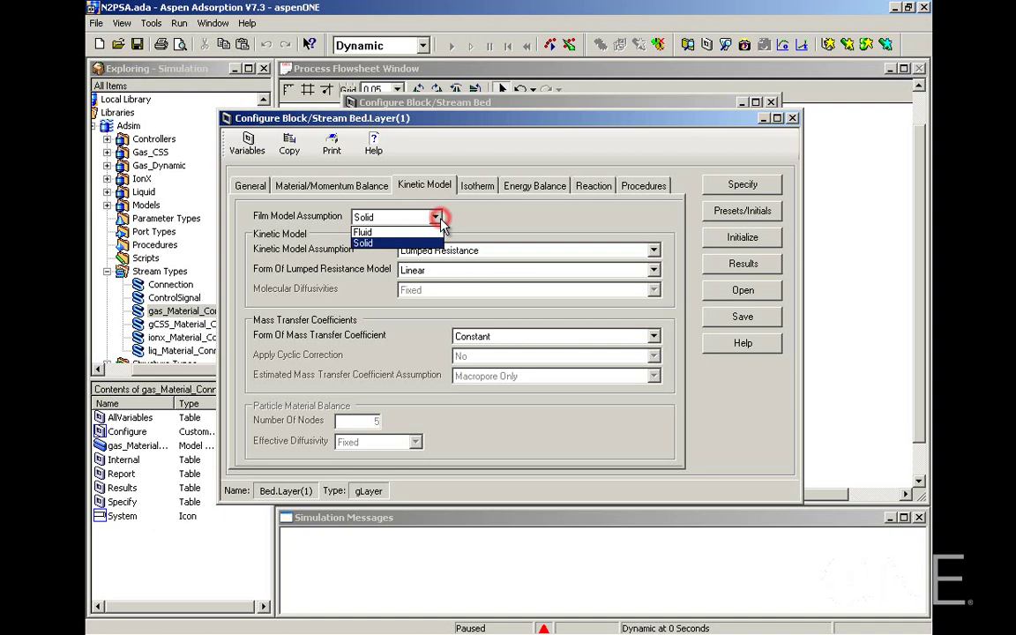
left_click(654, 251)
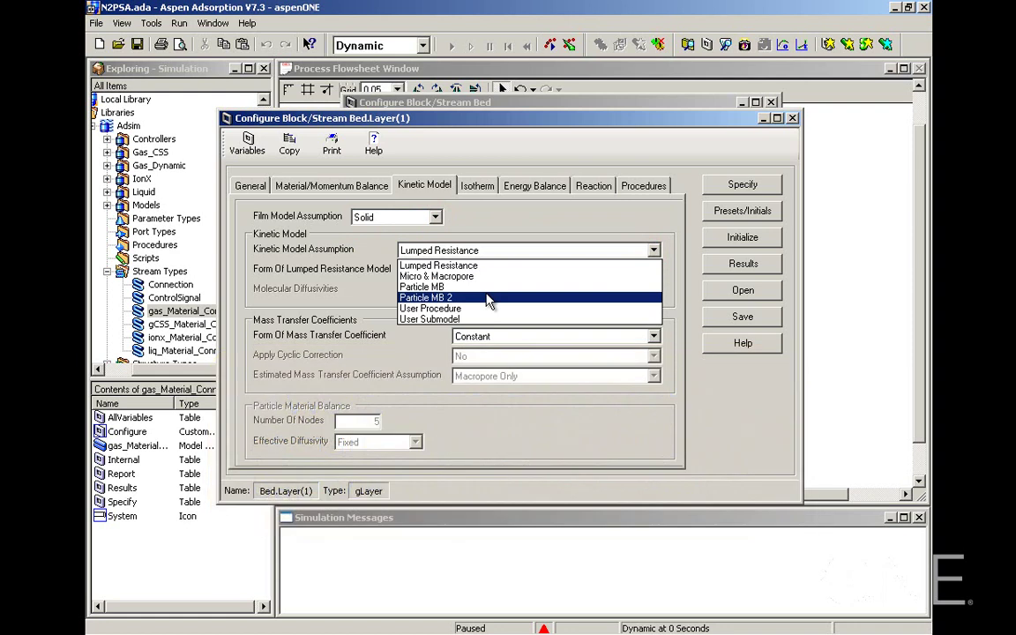
left_click(629, 206)
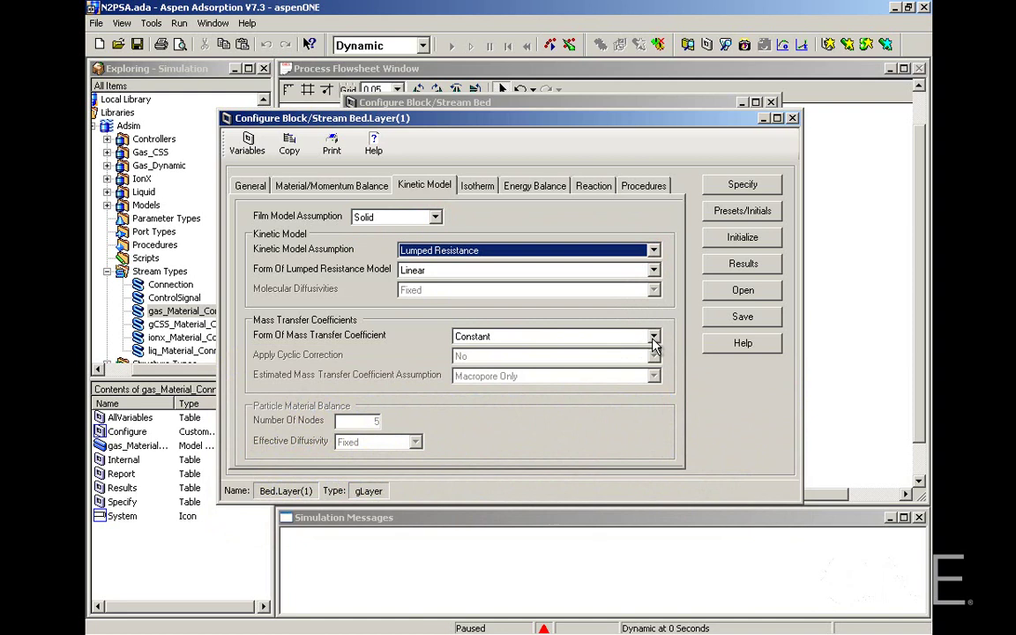
left_click(653, 340)
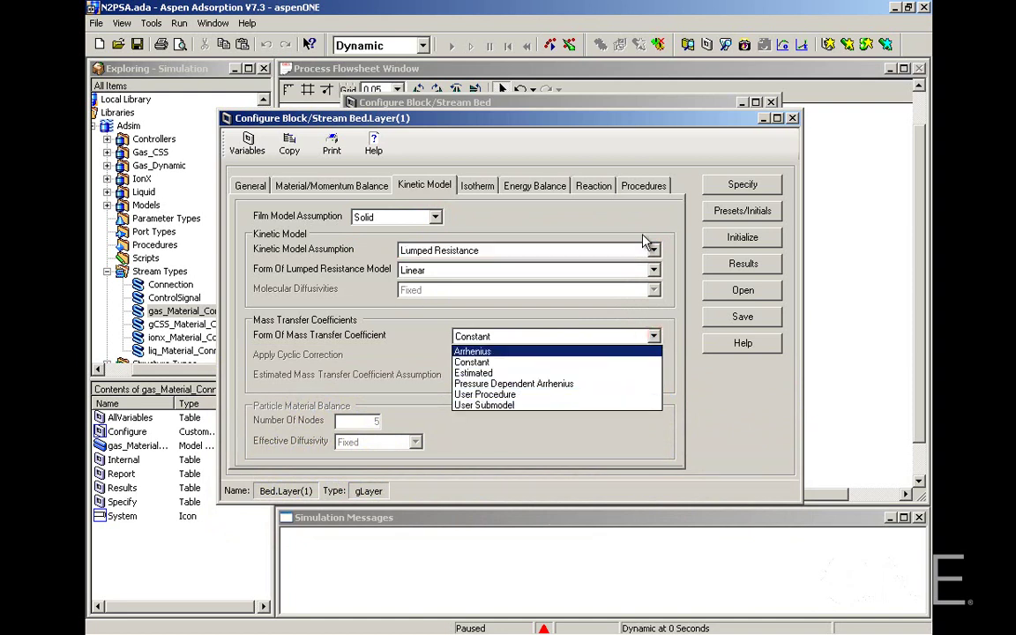
left_click(609, 217)
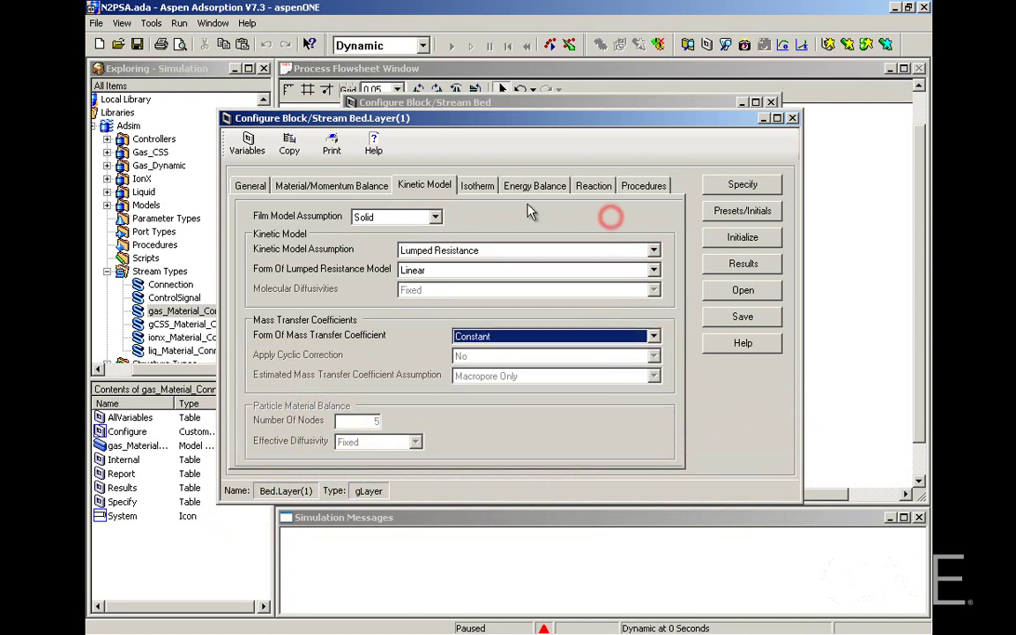
Step: Select the Extended Langmuir 1 isotherm equation for the bed layer
left_click(478, 188)
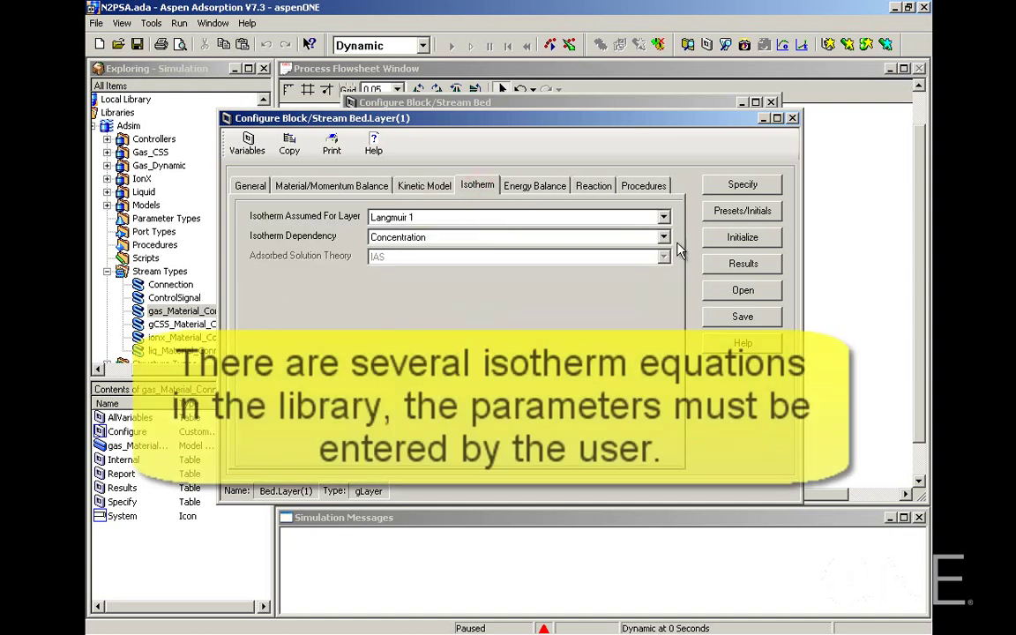
left_click(663, 218)
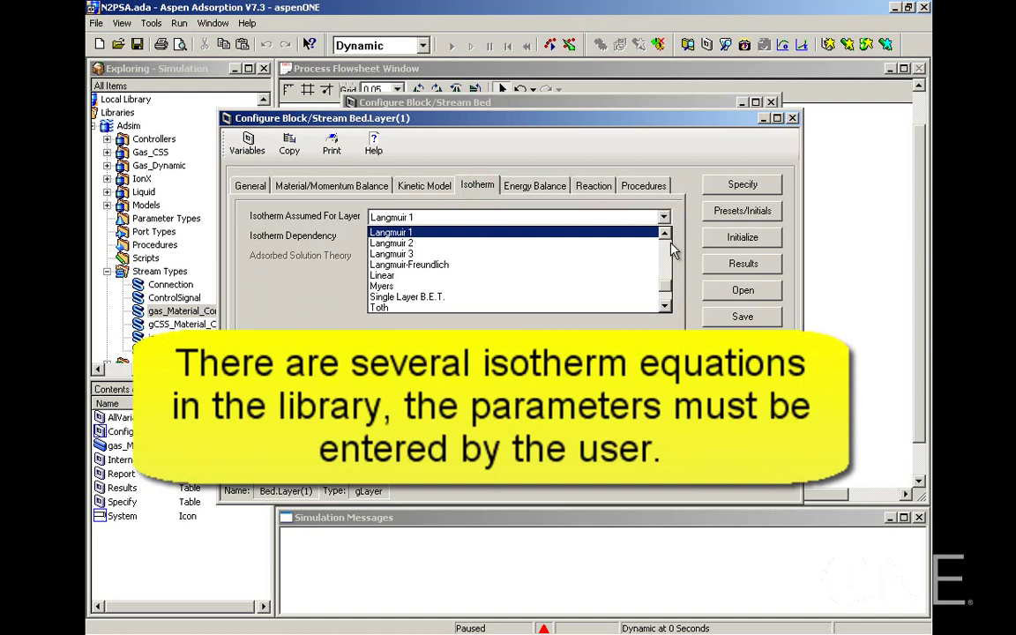
left_click(664, 306)
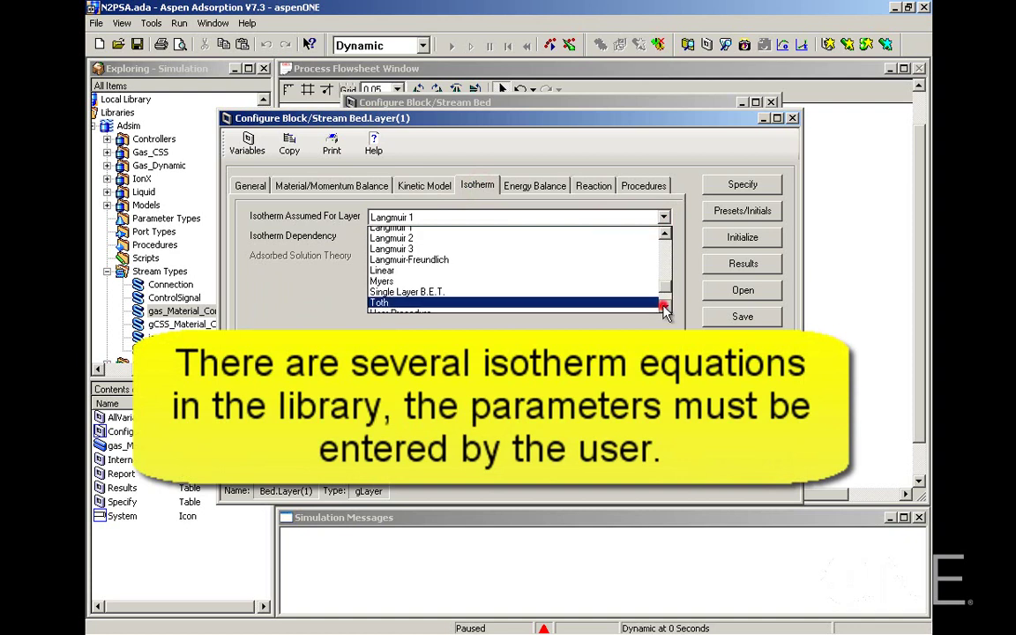
left_click(664, 306)
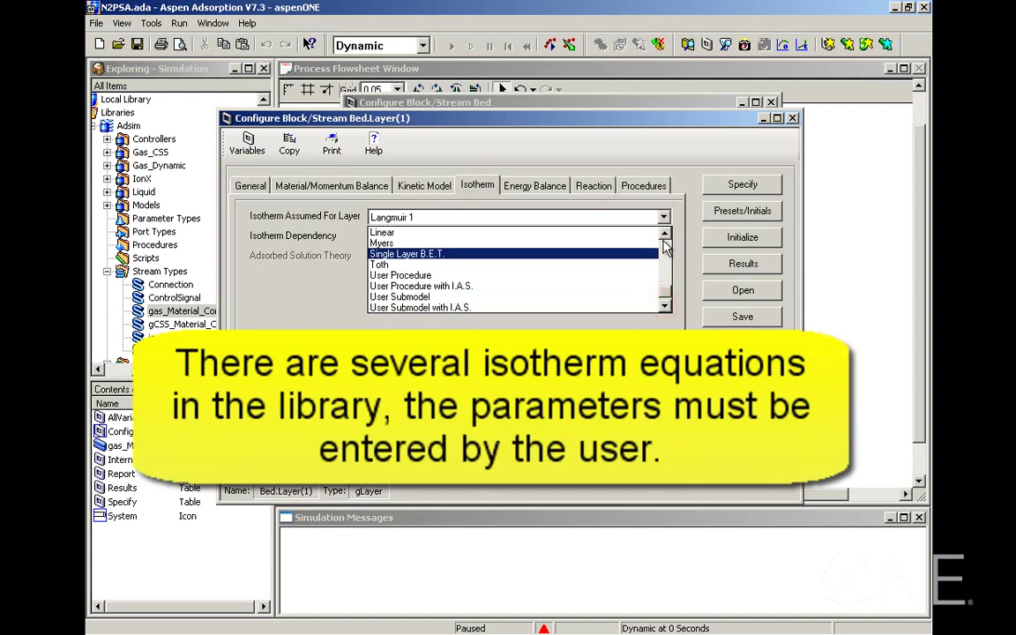
left_click(664, 244)
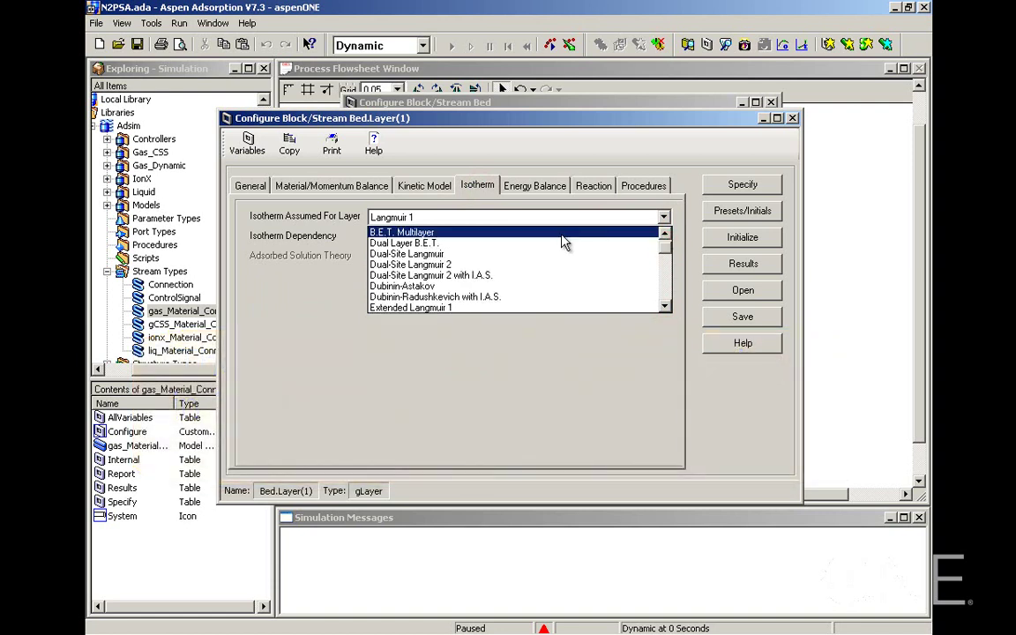
left_click(418, 309)
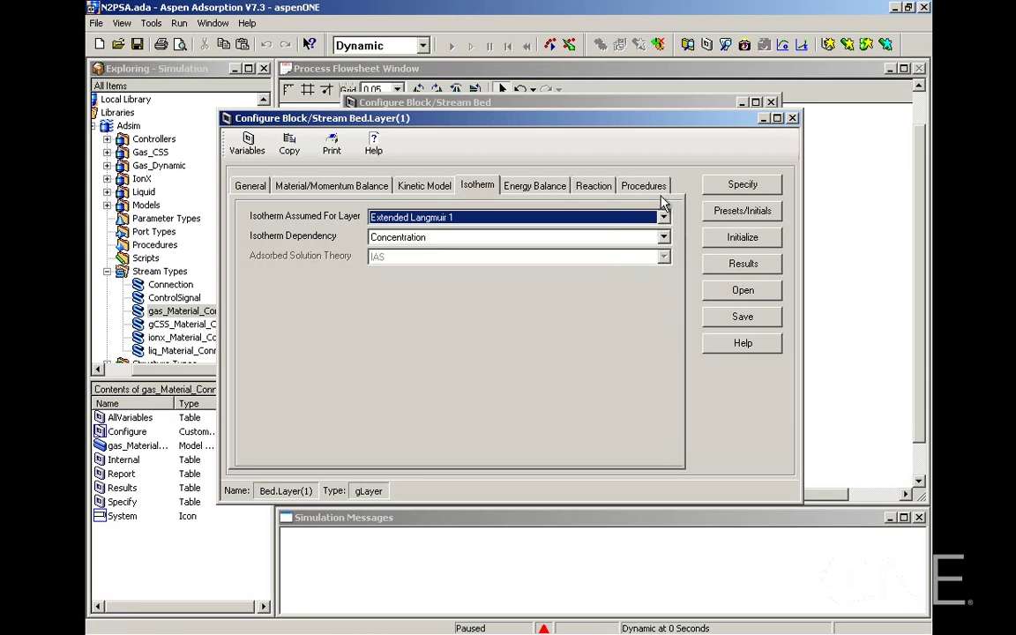
Step: Keep concentration dependency and review the Isothermal energy balance and no-reaction settings
left_click(664, 237)
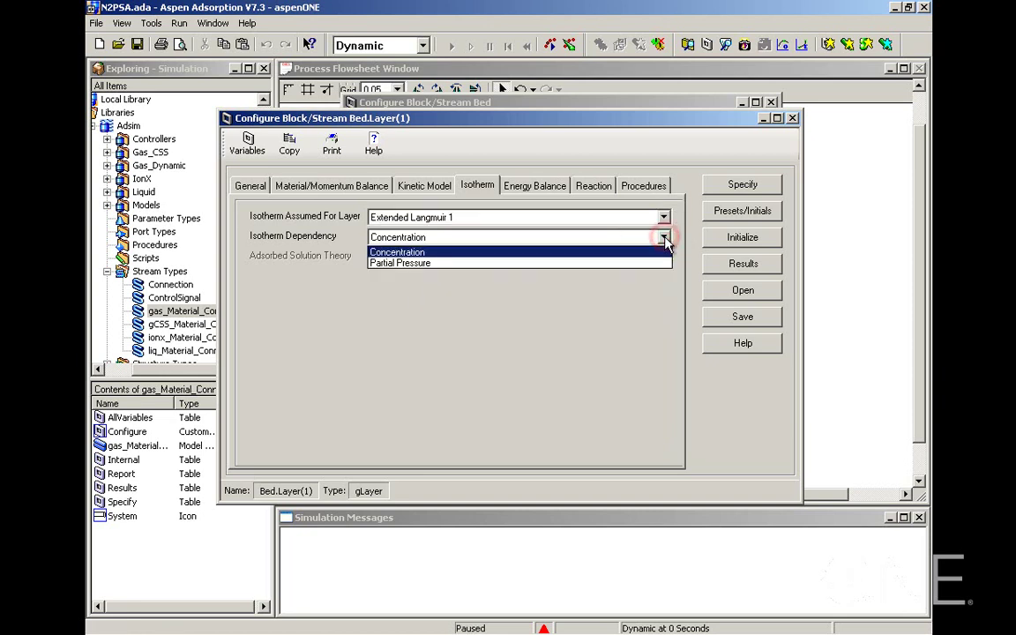
left_click(535, 190)
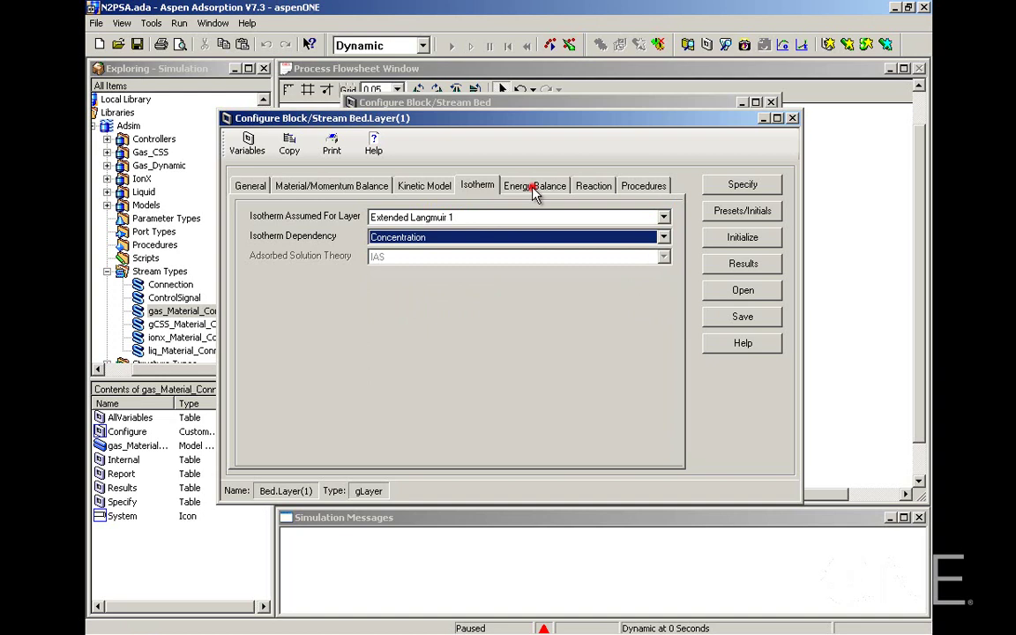
left_click(533, 189)
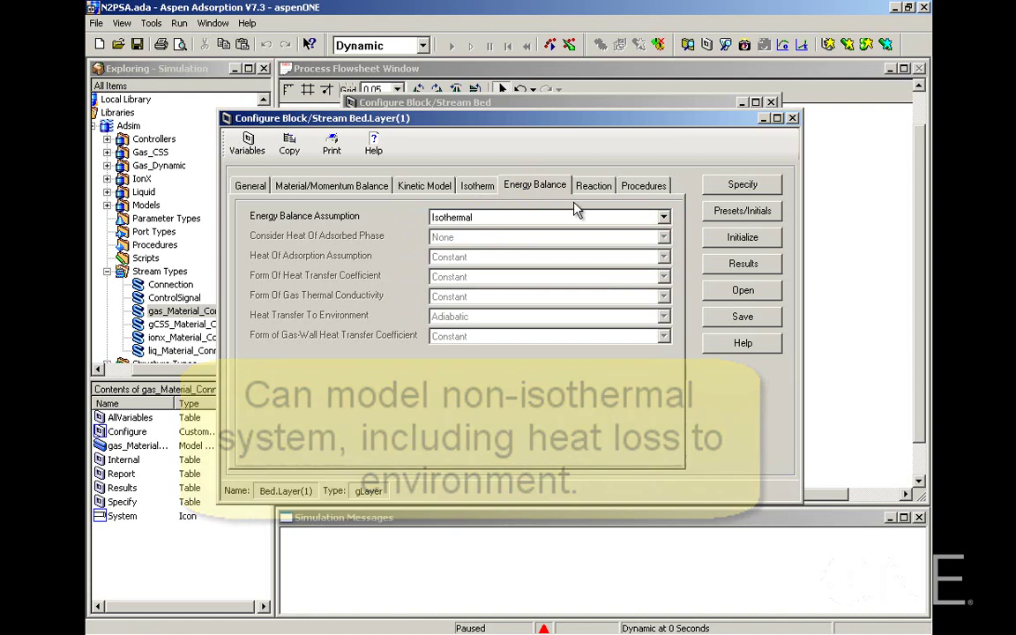
left_click(594, 187)
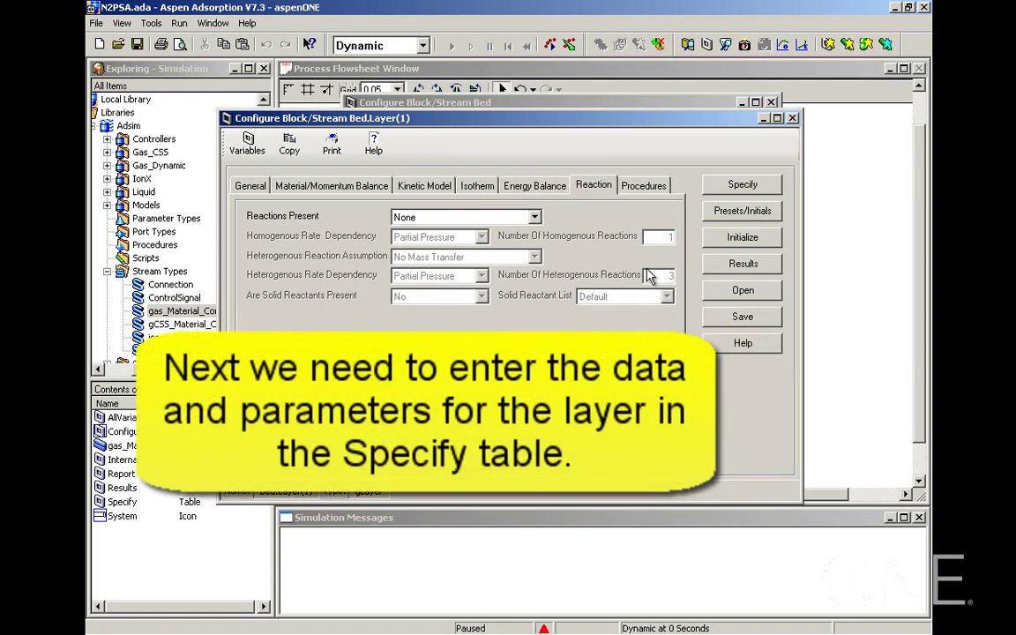
Step: Enter a 0.35 m bed height and switch the diameter units to cm
left_click(731, 189)
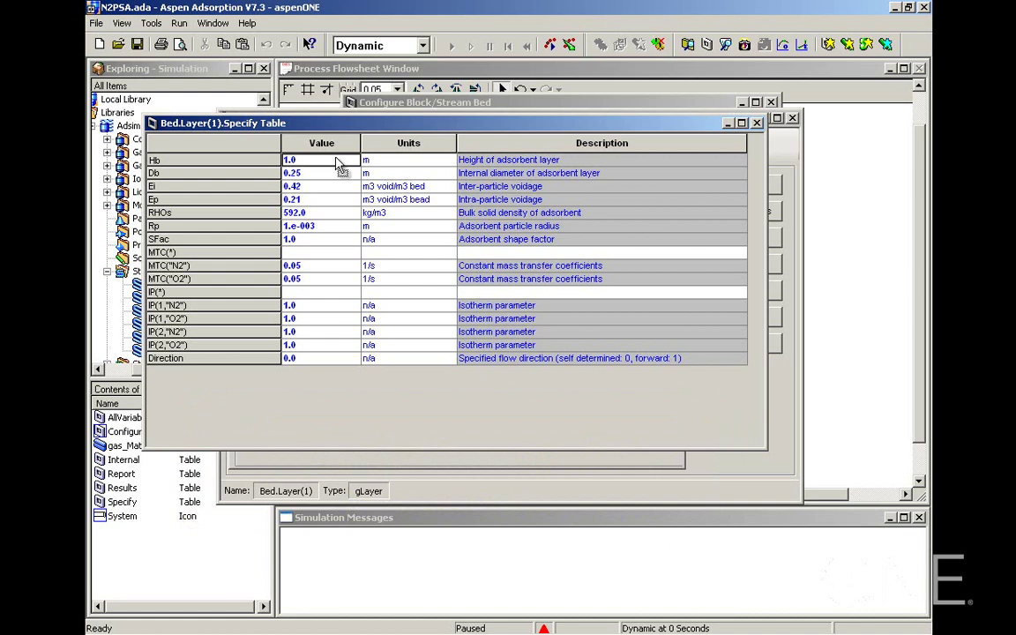
type("0.35")
key("Return")
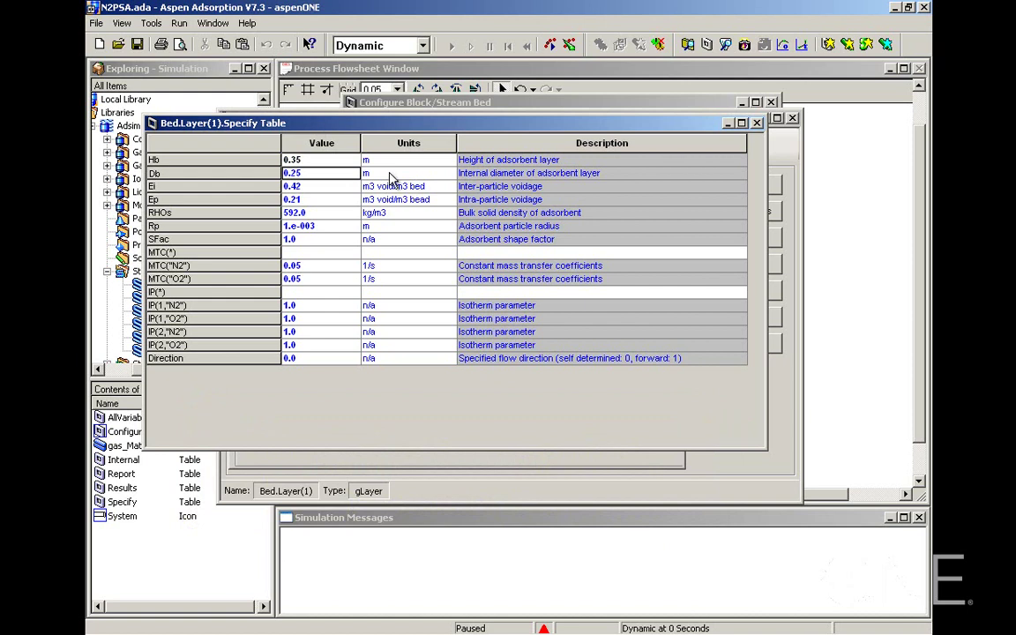
left_click(450, 177)
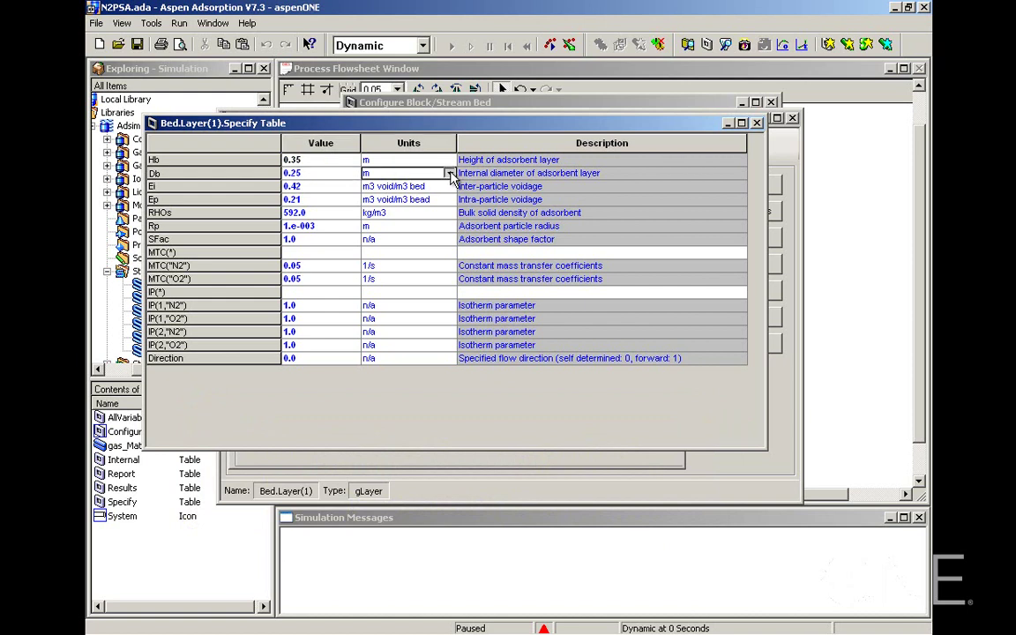
left_click(447, 172)
left_click(377, 191)
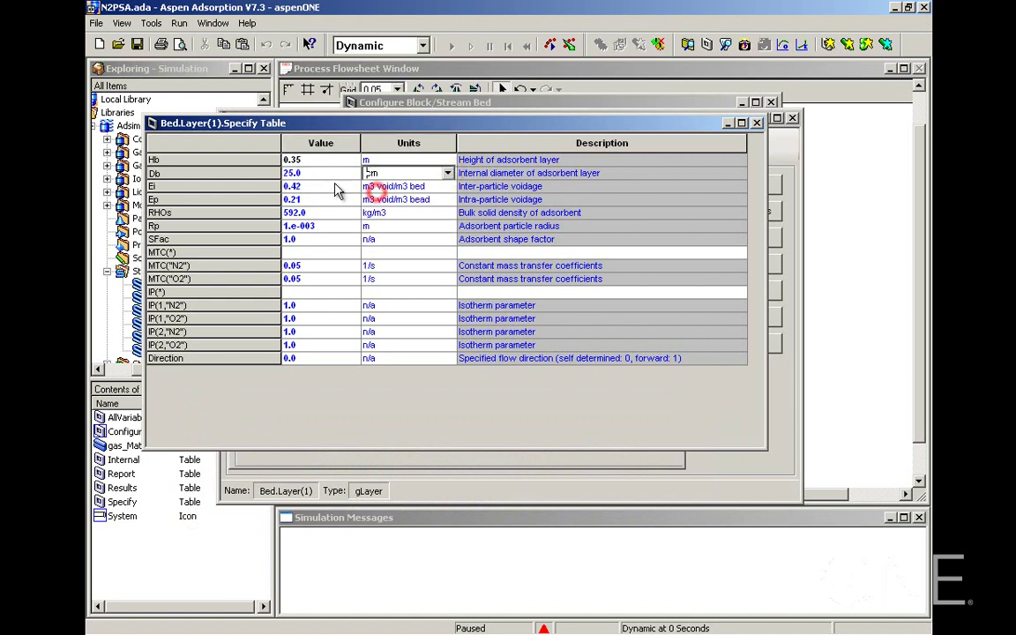
Step: Set a 3.5 cm bed diameter and zero intra-particle voidage, then close the table
left_click(318, 166)
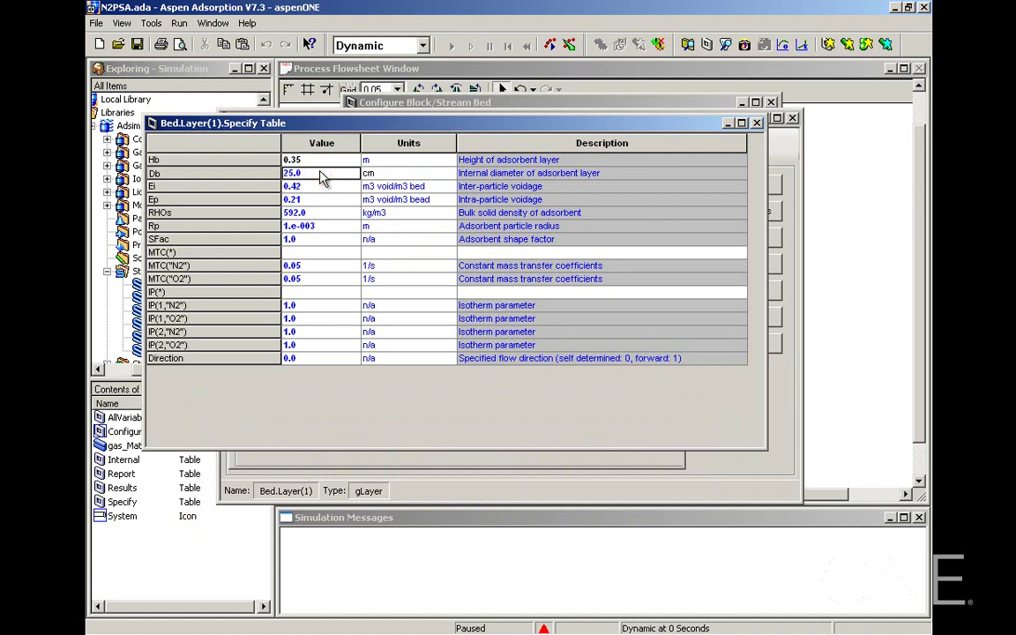
type("3.5")
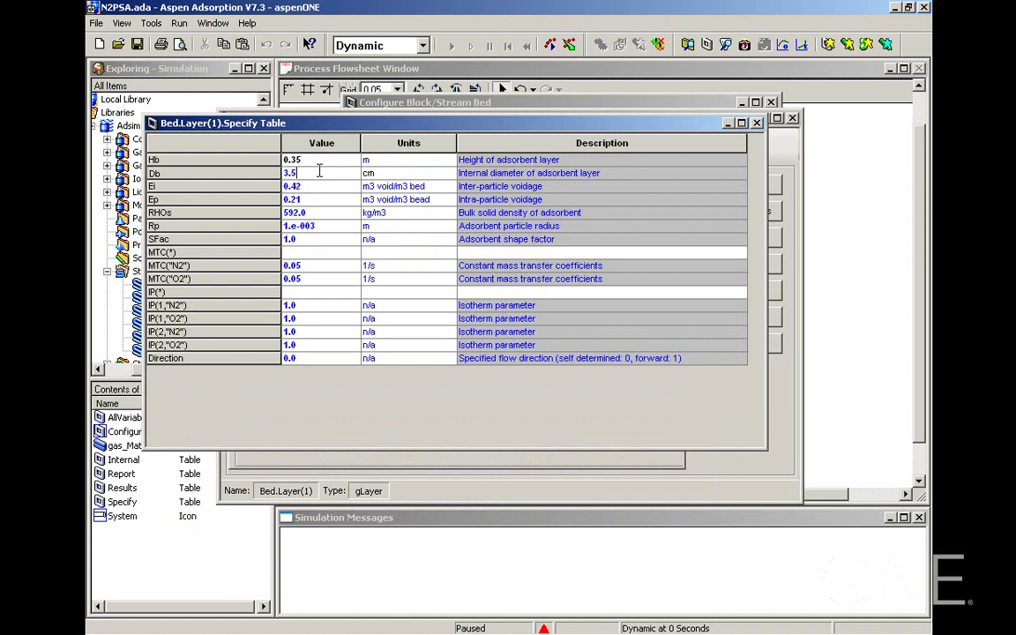
key("Tab")
left_click(304, 200)
type("0")
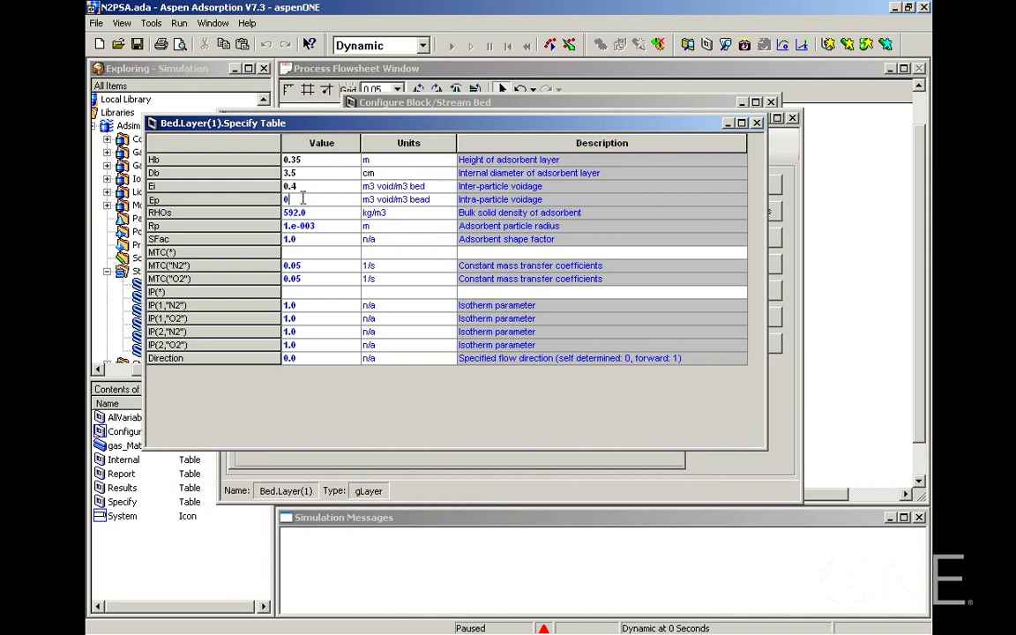
key("Tab")
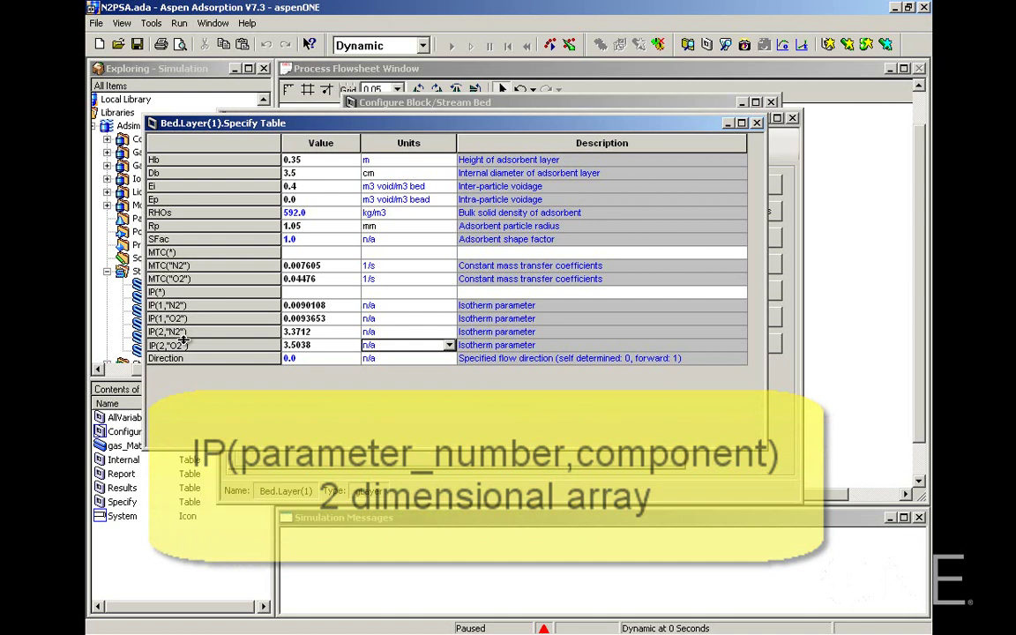
left_click(756, 125)
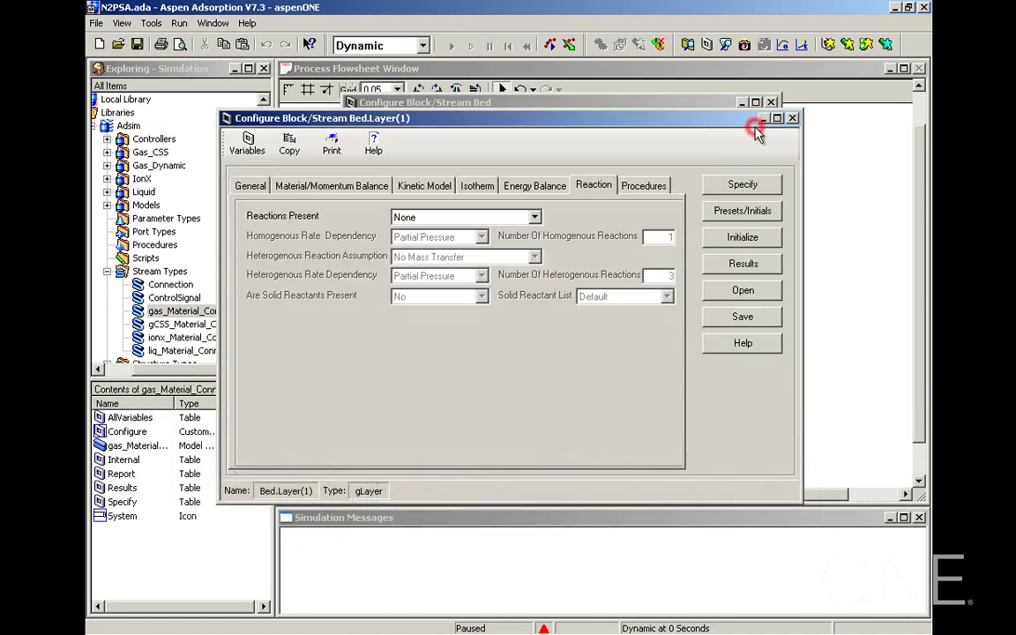
Step: Set node 1's initial mole fractions to N2 1.0 (Free) and O2 0.0
left_click(728, 217)
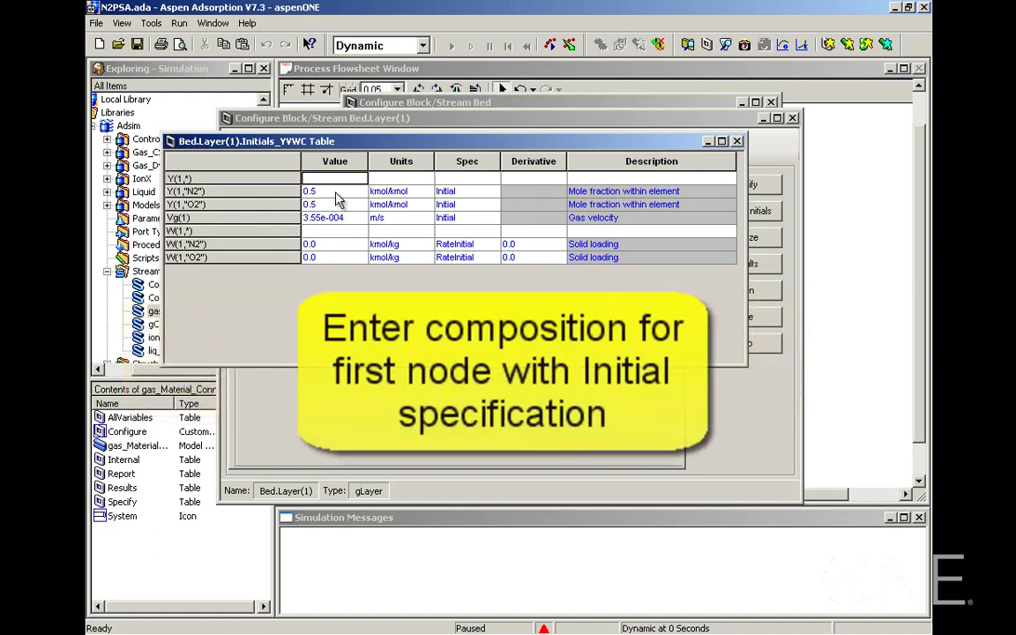
left_click(336, 193)
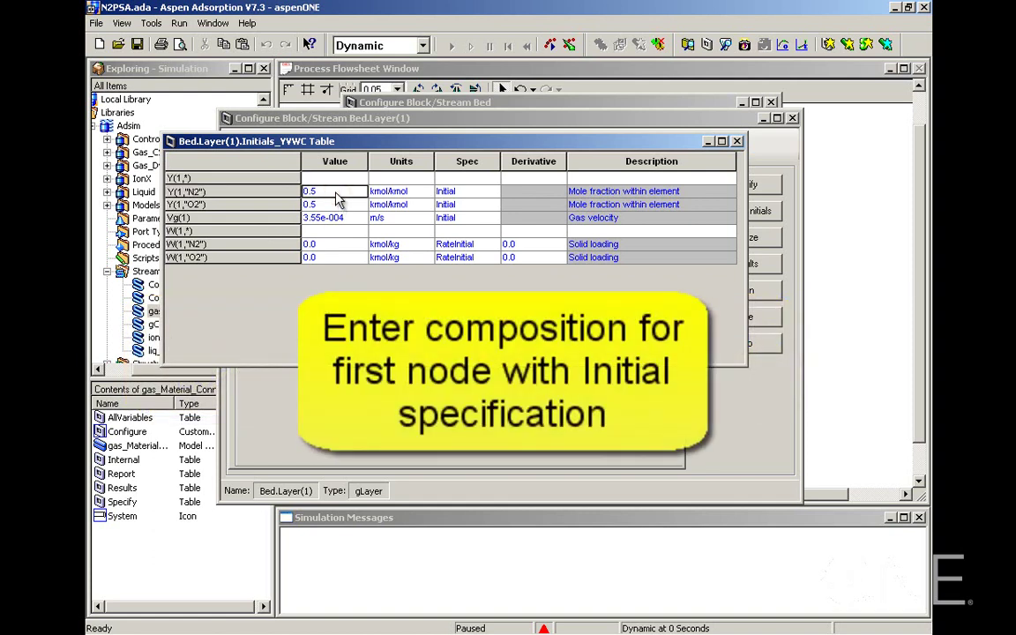
type("1")
key("Return")
type("0")
key("Return")
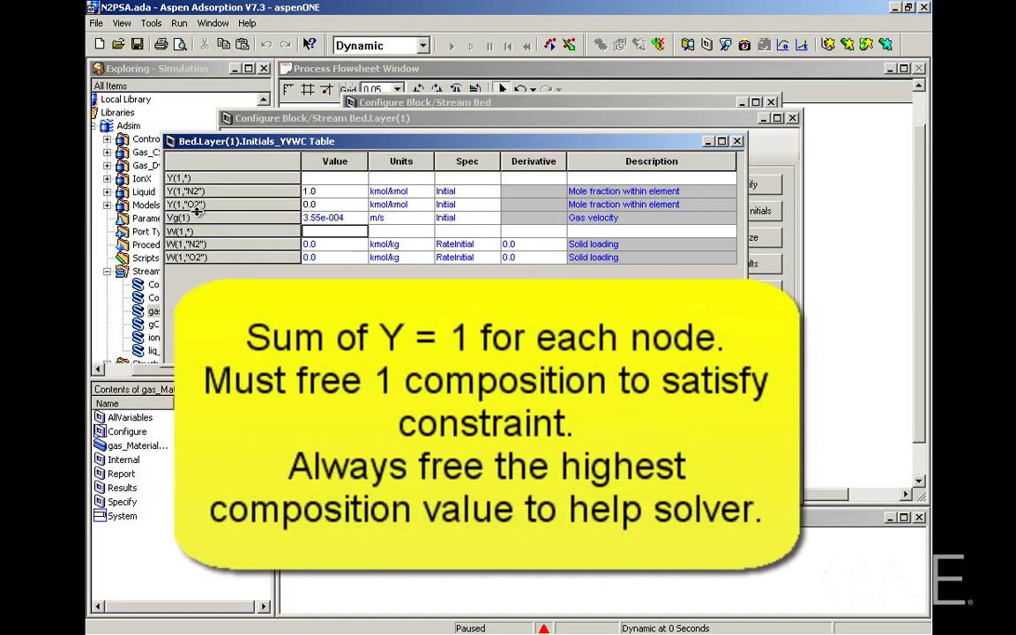
left_click(494, 191)
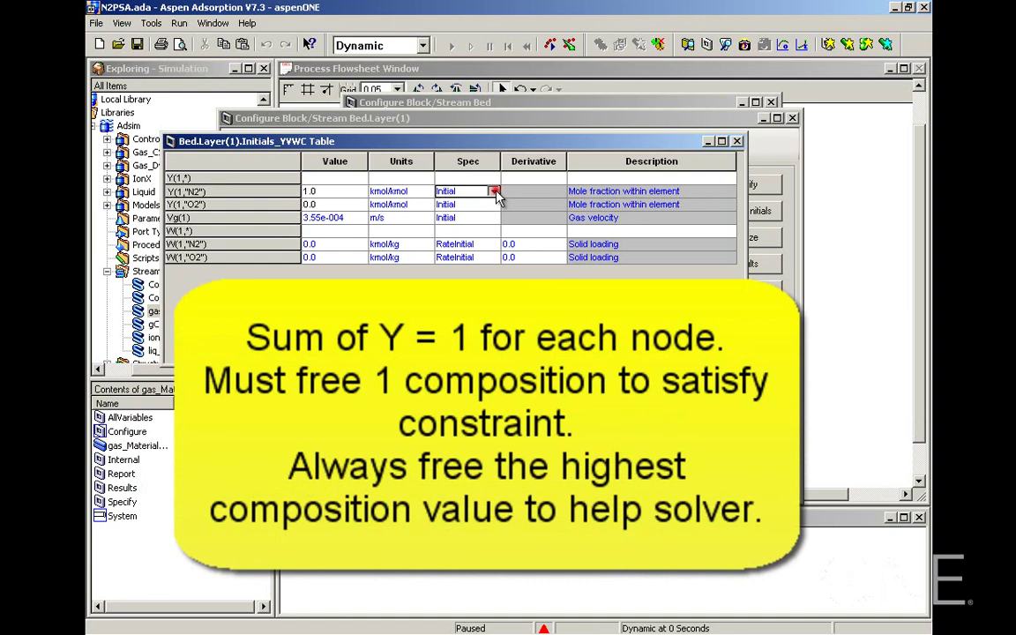
left_click(492, 192)
left_click(478, 206)
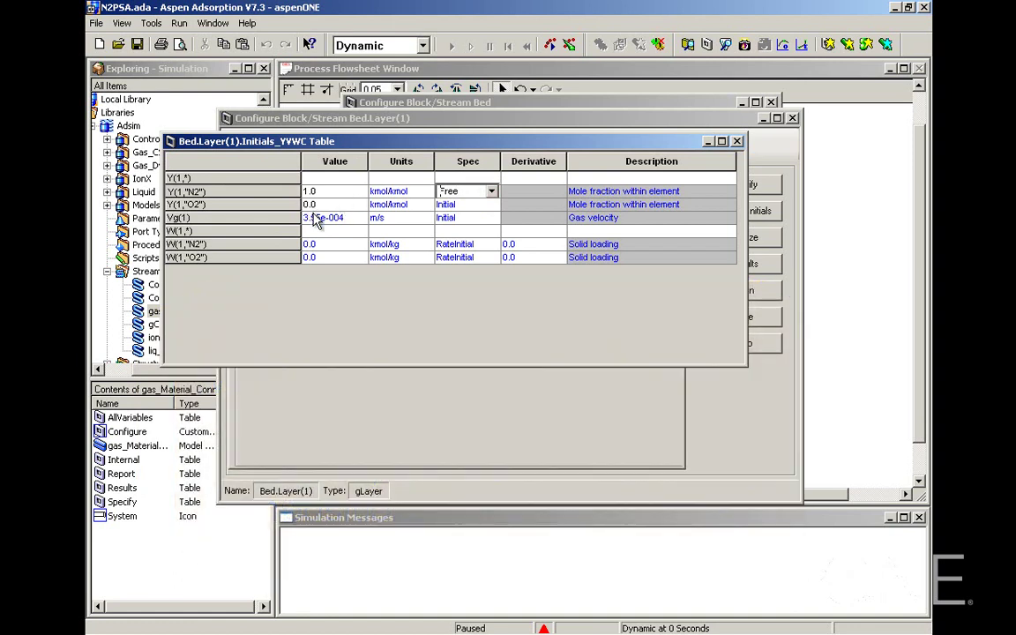
left_click(737, 141)
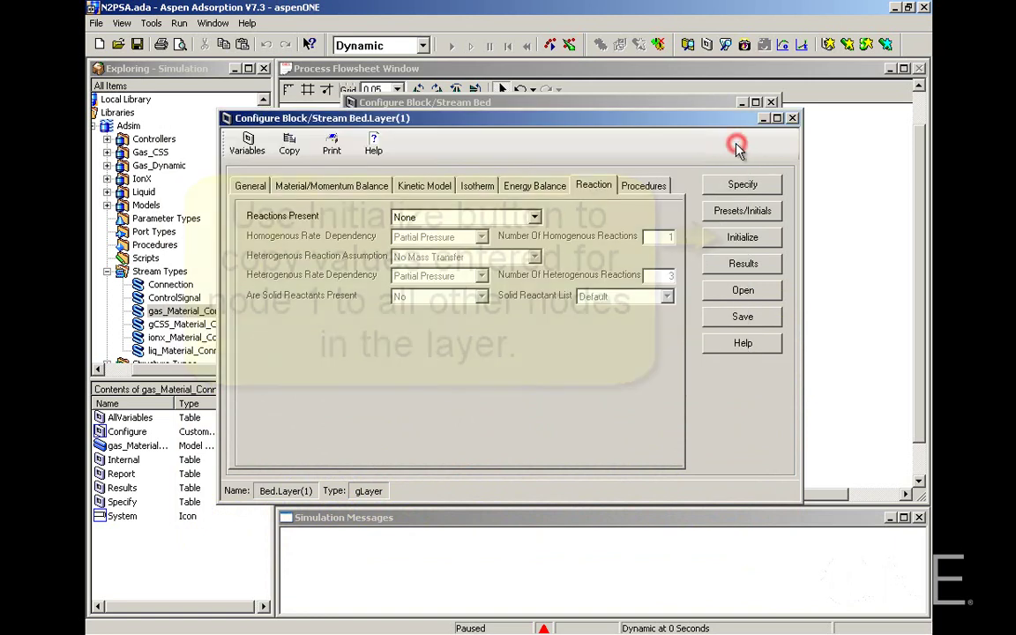
Step: Initialize all layer nodes from node 1's values and bring up the Save Configuration dialog
left_click(742, 240)
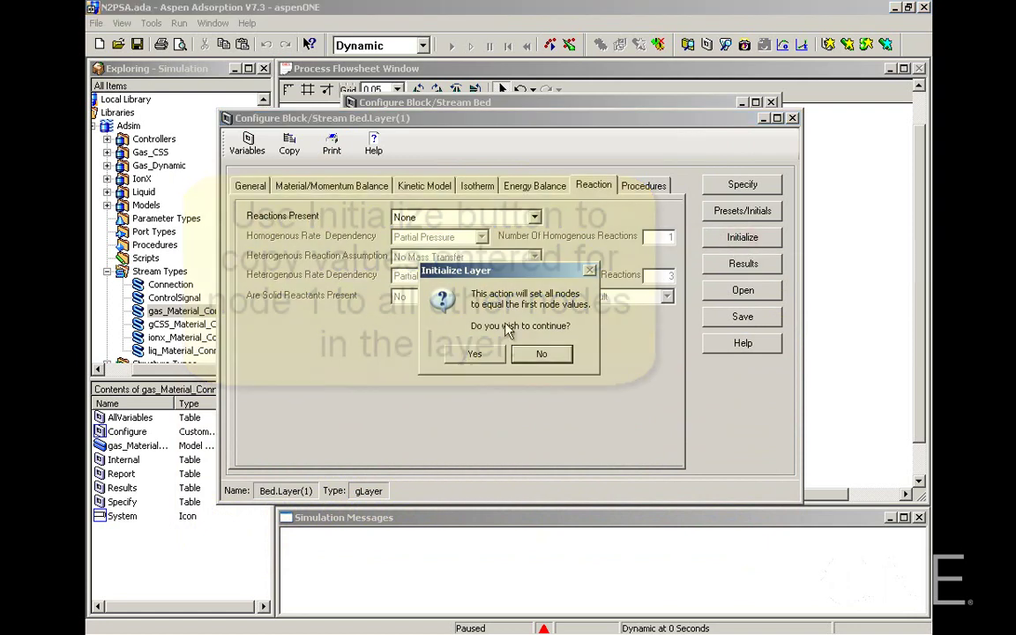
left_click(475, 354)
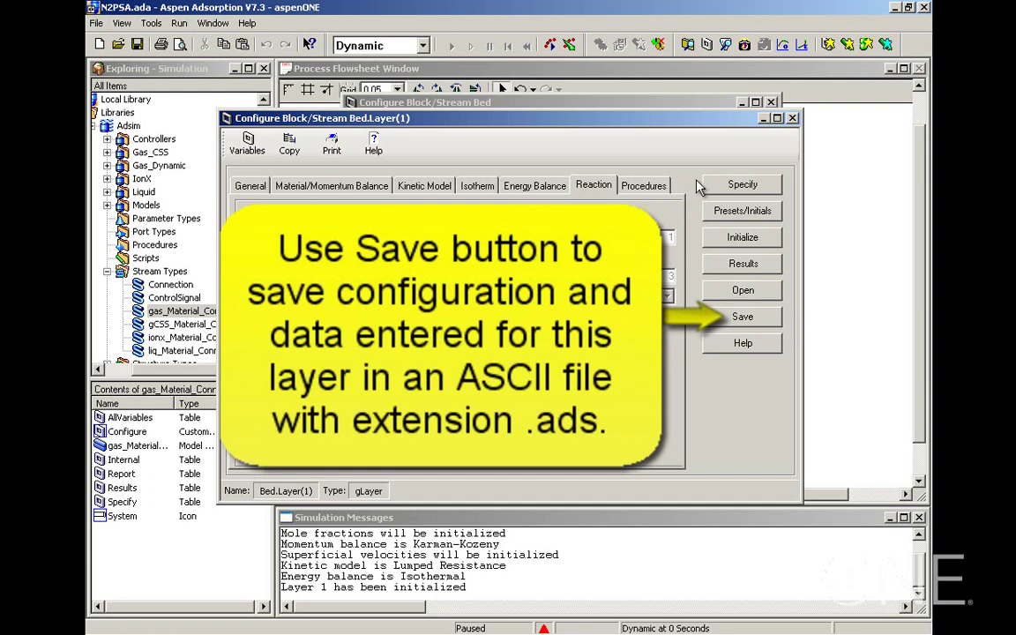
left_click(744, 319)
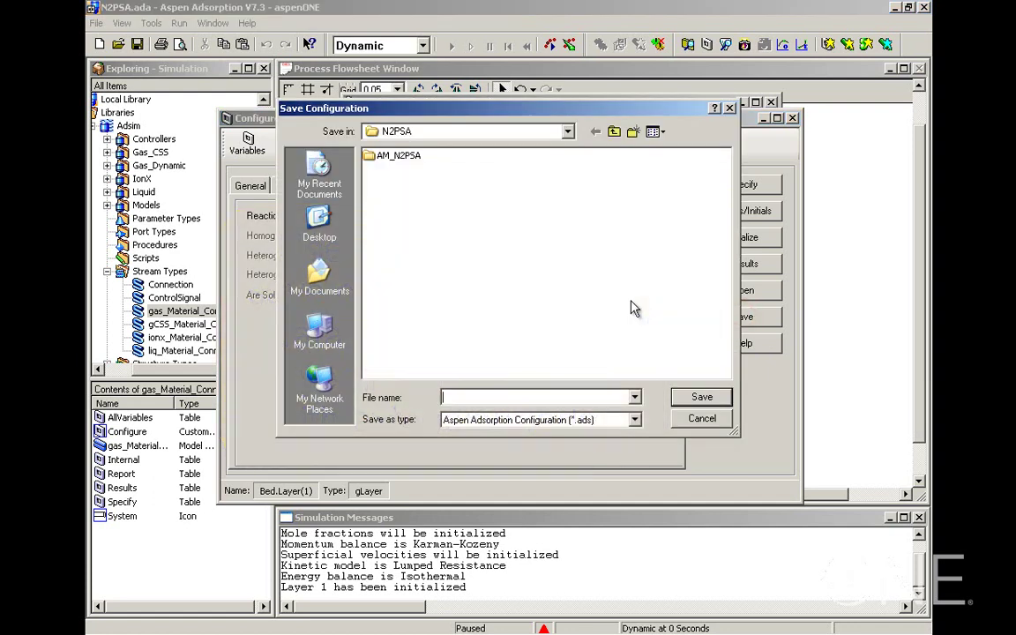
Step: Save the layer configuration as mylayer.ads and confirm it appears among saved configurations
type("mylayer")
key("Return")
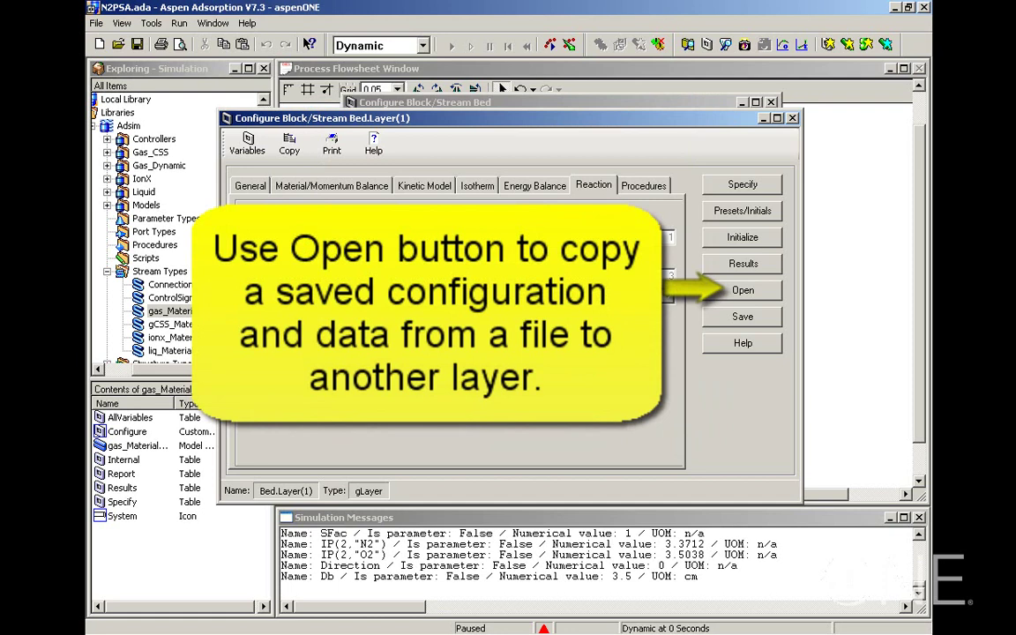
left_click(742, 290)
left_click(391, 171)
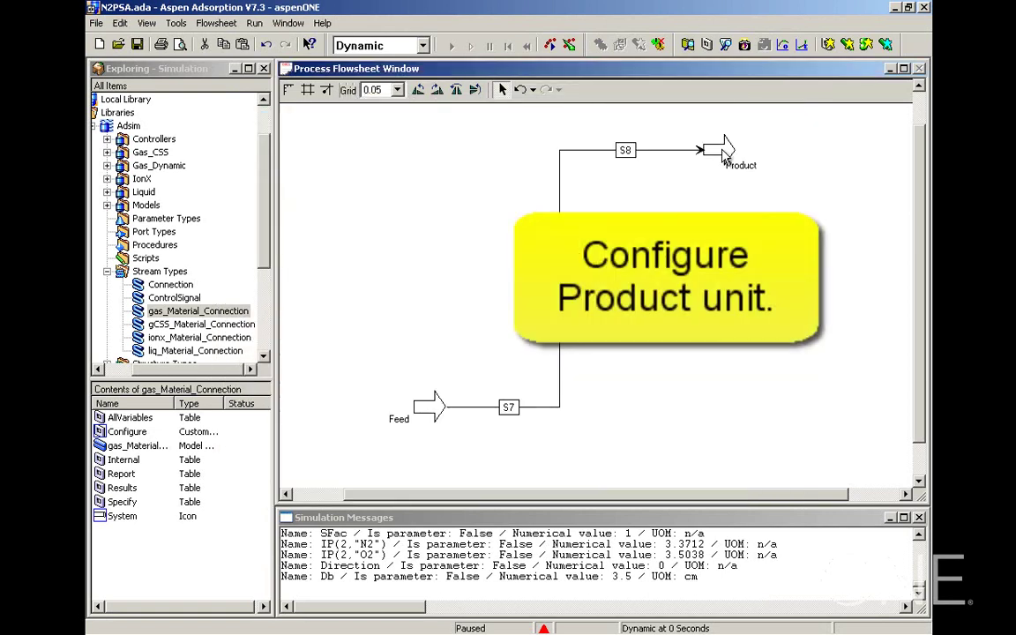
Step: Change the Product block's 3.0 bar boundary pressure specification from Fixed to Free
double_click(710, 152)
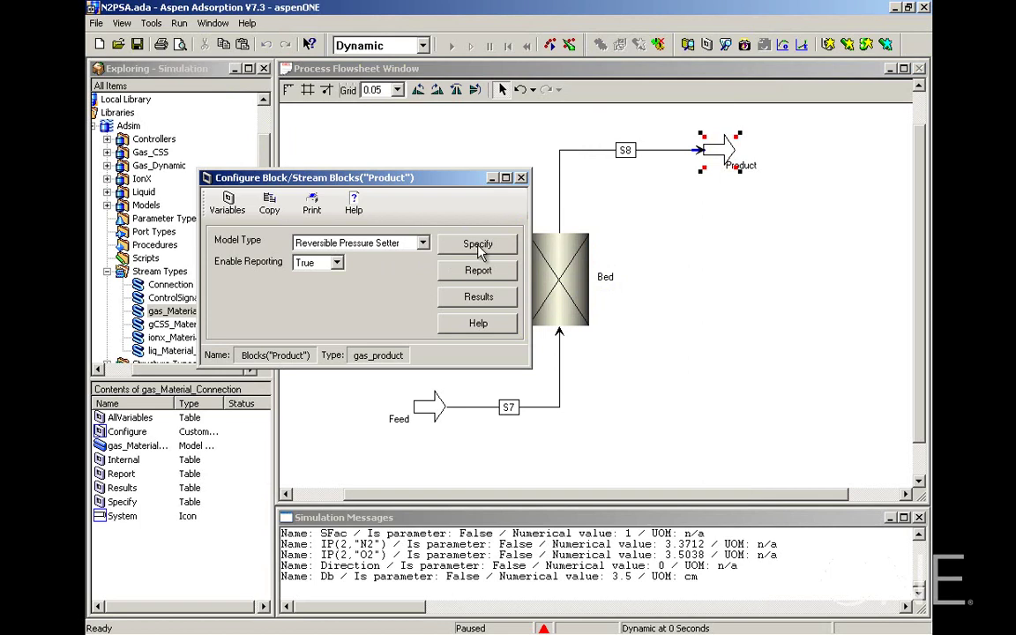
left_click(479, 253)
left_click_drag(431, 197, 580, 188)
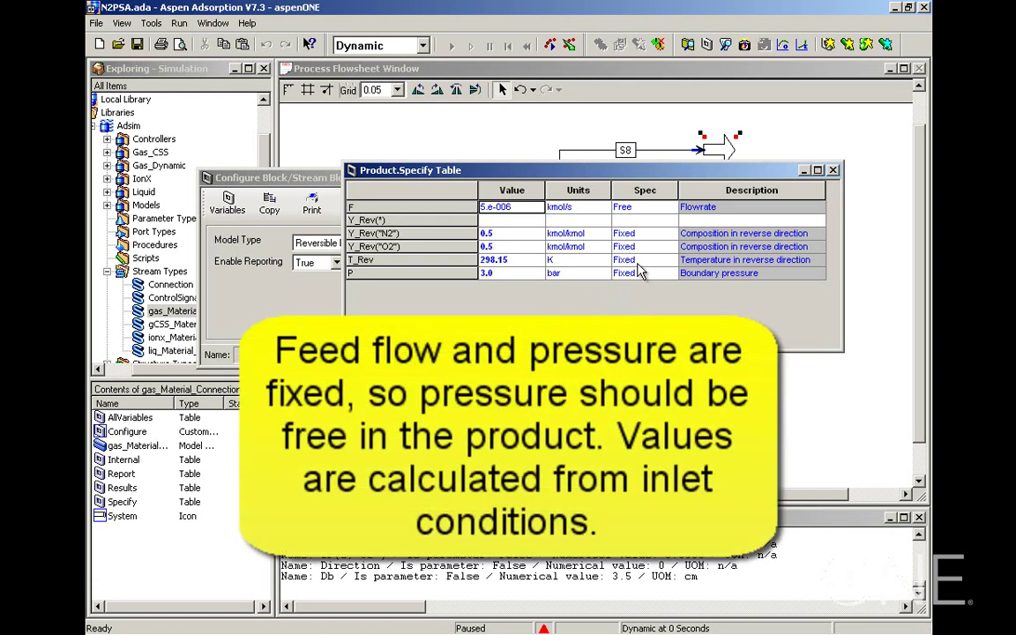
left_click(668, 273)
left_click(669, 272)
left_click(644, 289)
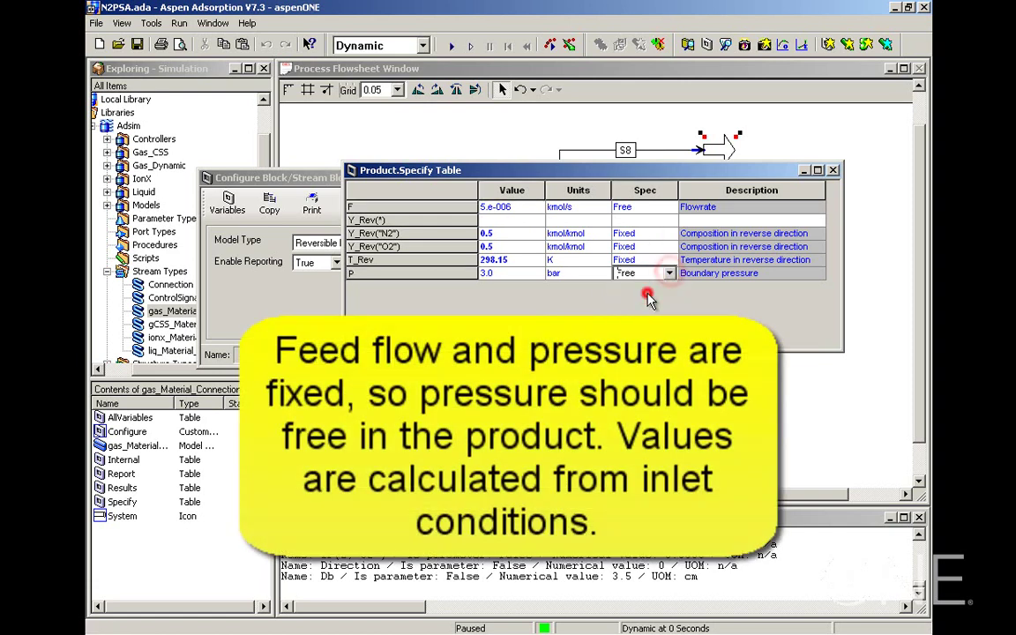